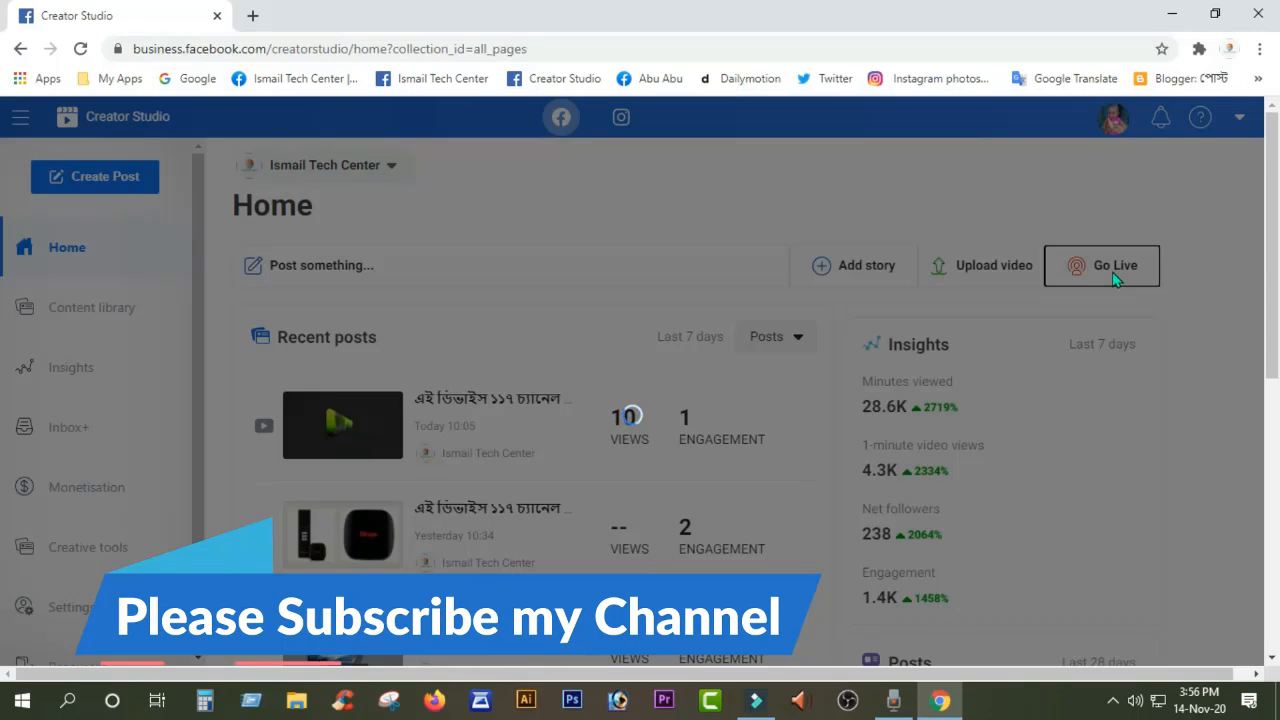
Step: Start a live video for the Ismail Tech Center page, close the Creator Studio page, and choose Share to a Page you manage
click(1103, 272)
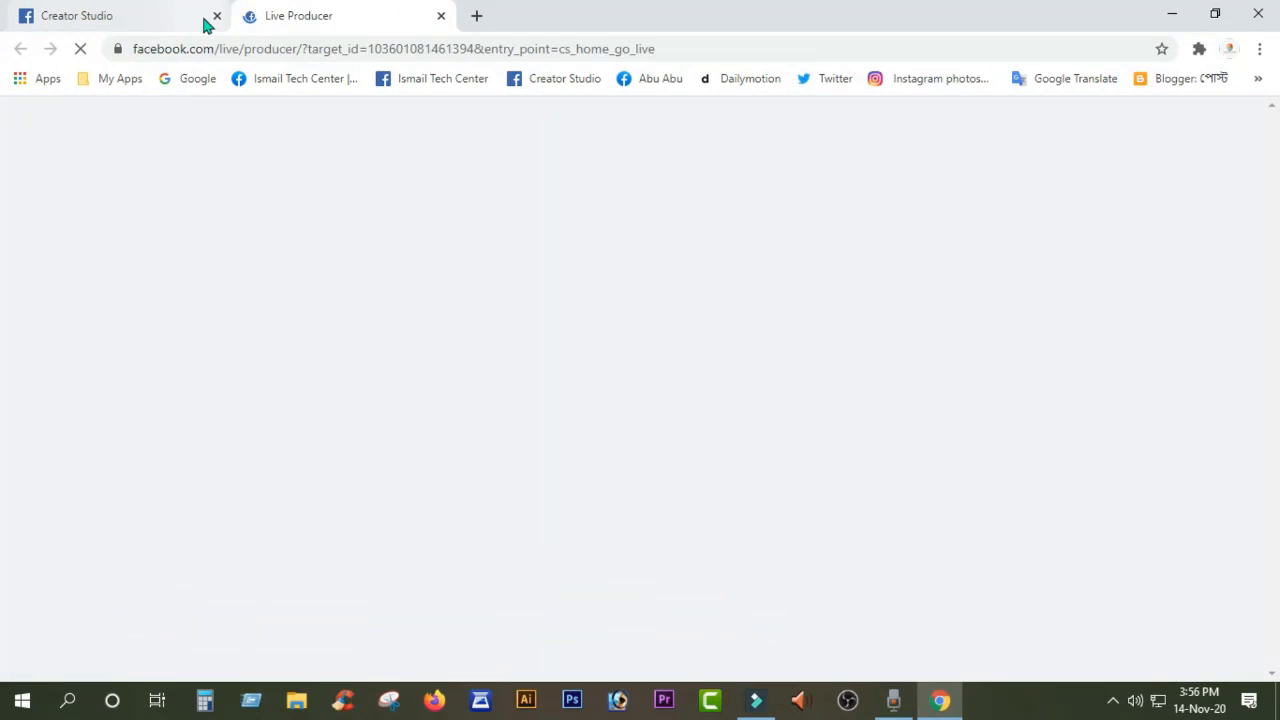
click(216, 16)
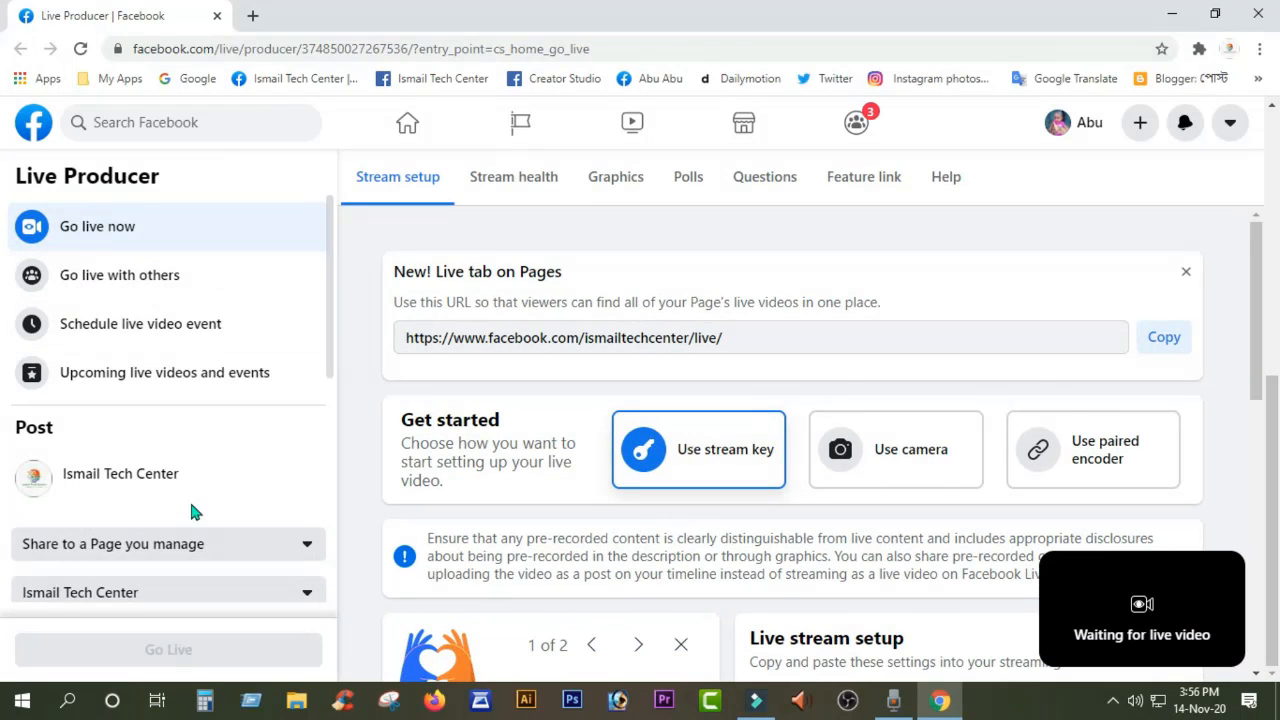
scroll(180, 491, down, 2)
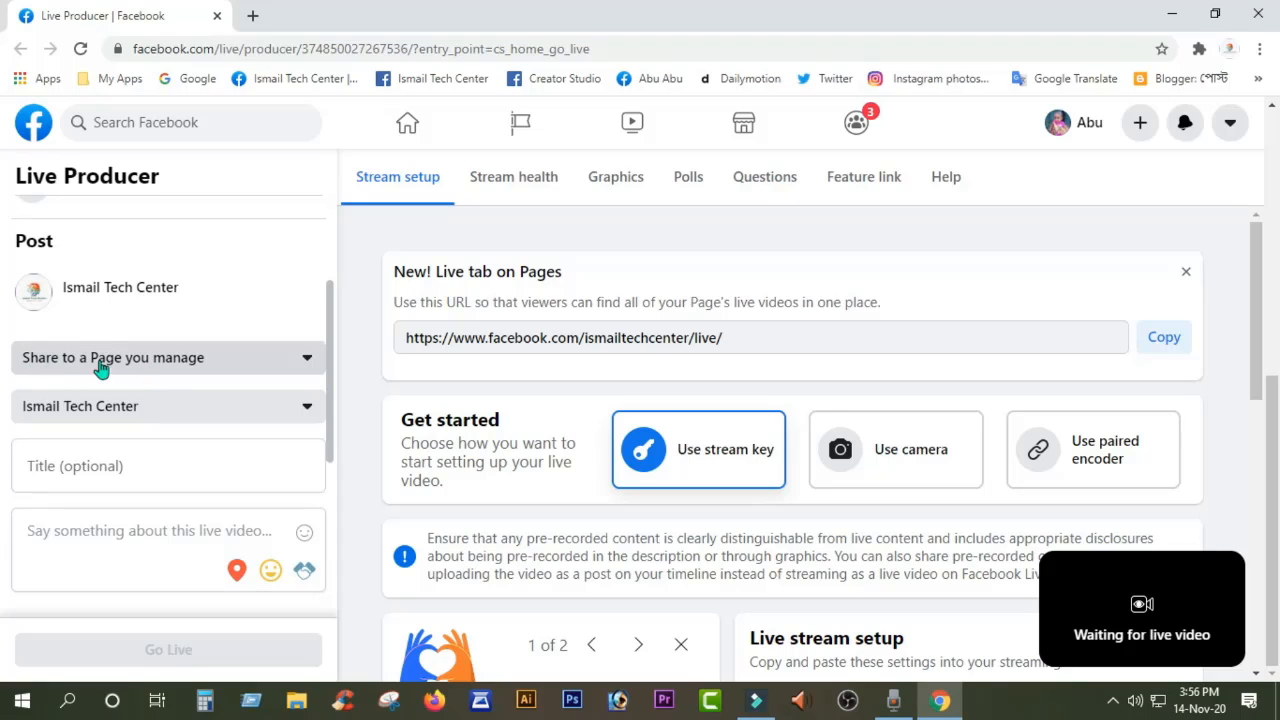
click(299, 366)
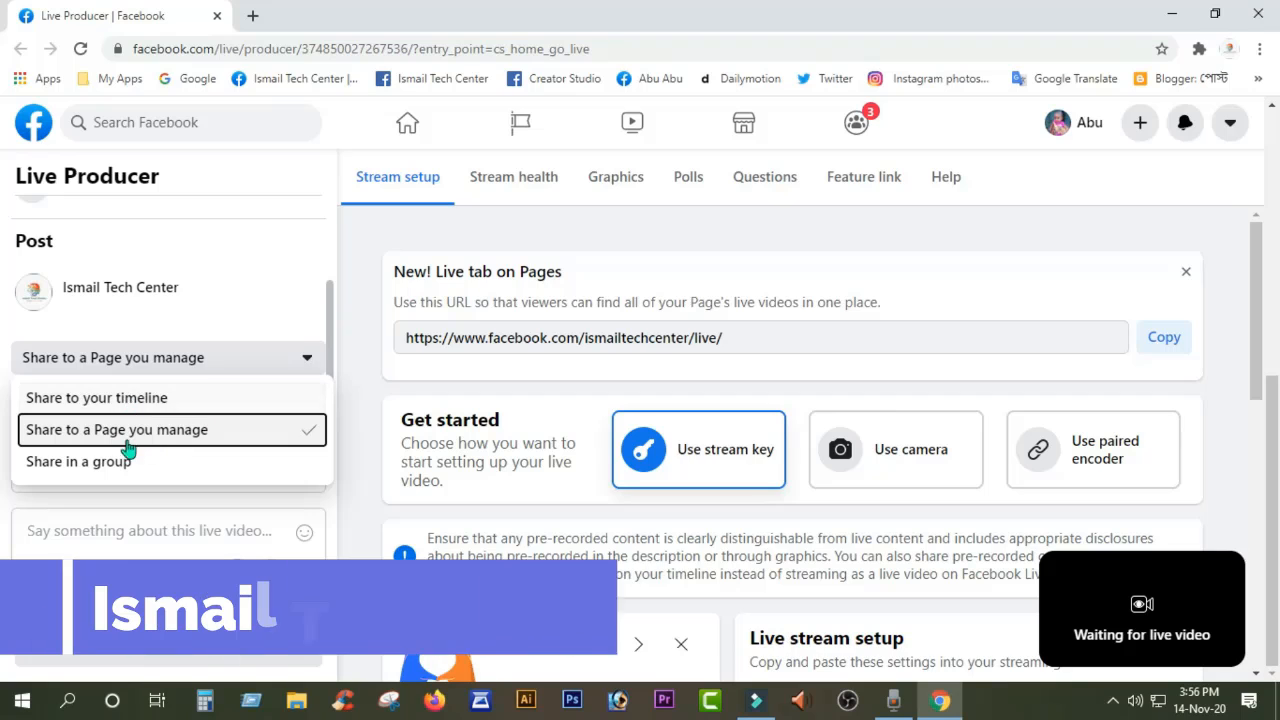
click(249, 437)
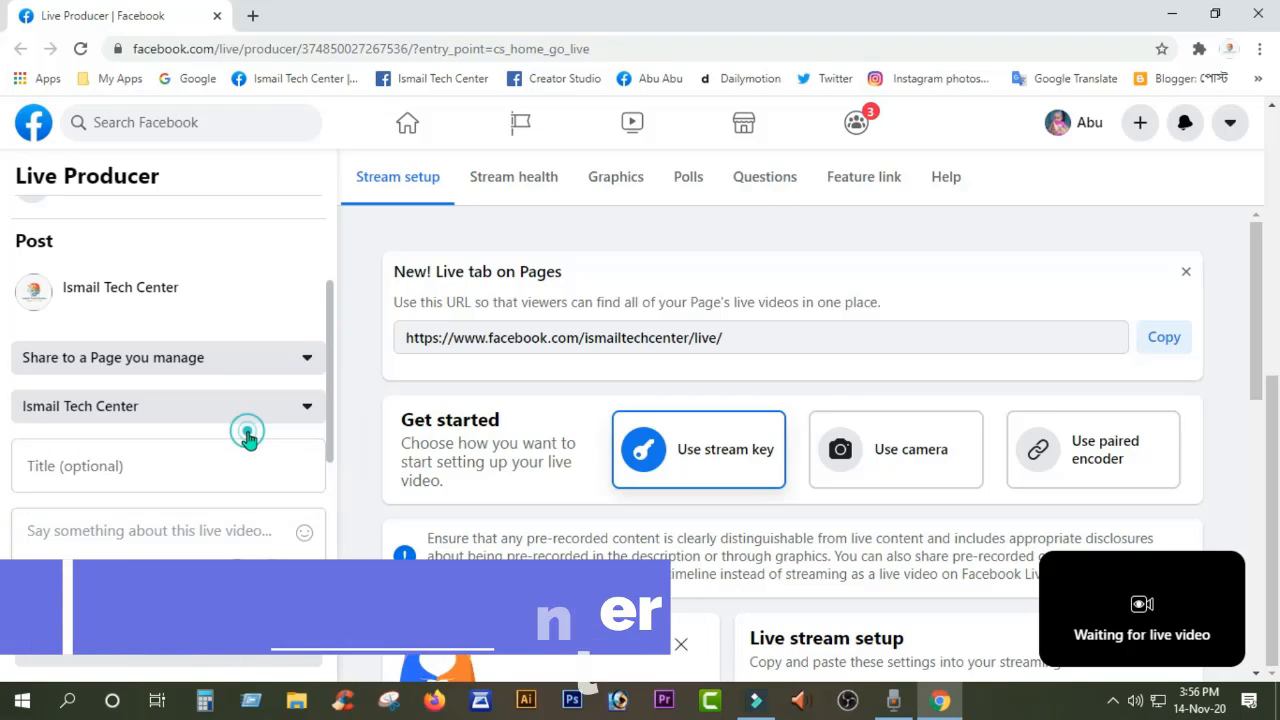
Step: Enter "ফেসবুক লাইভ" as the live video's title
click(113, 468)
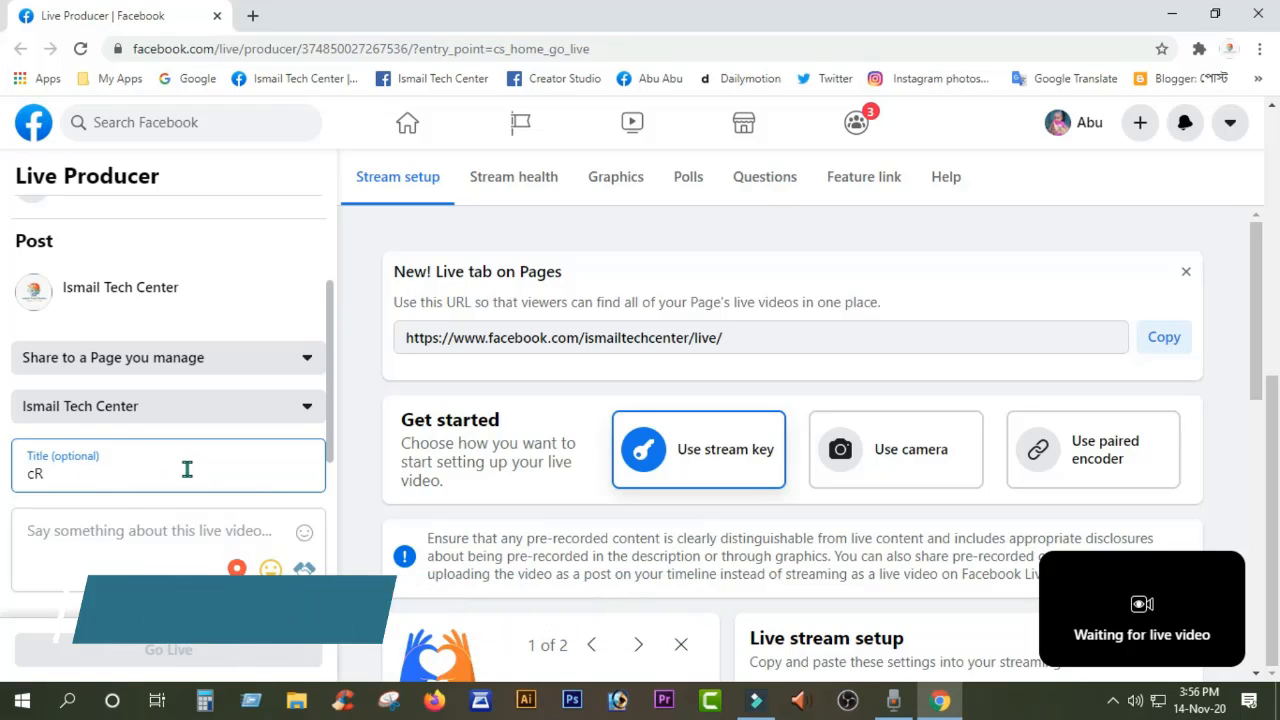
text(ফে)
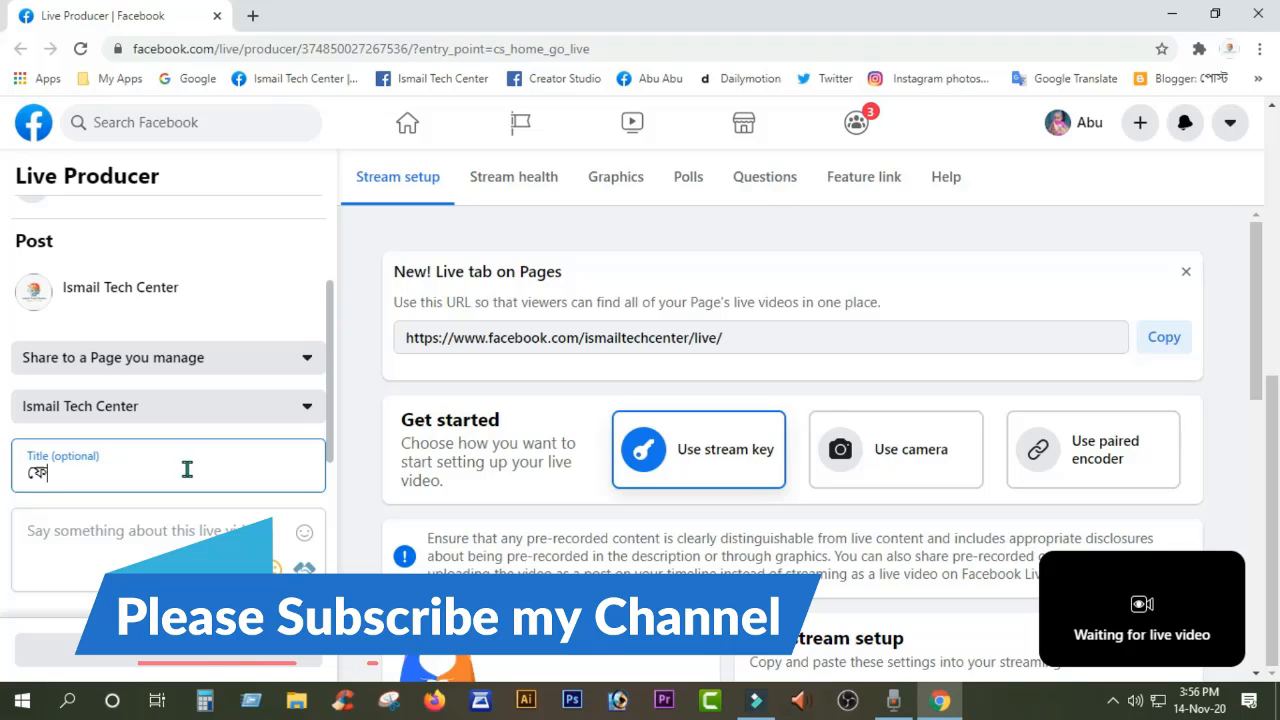
text(সবু)
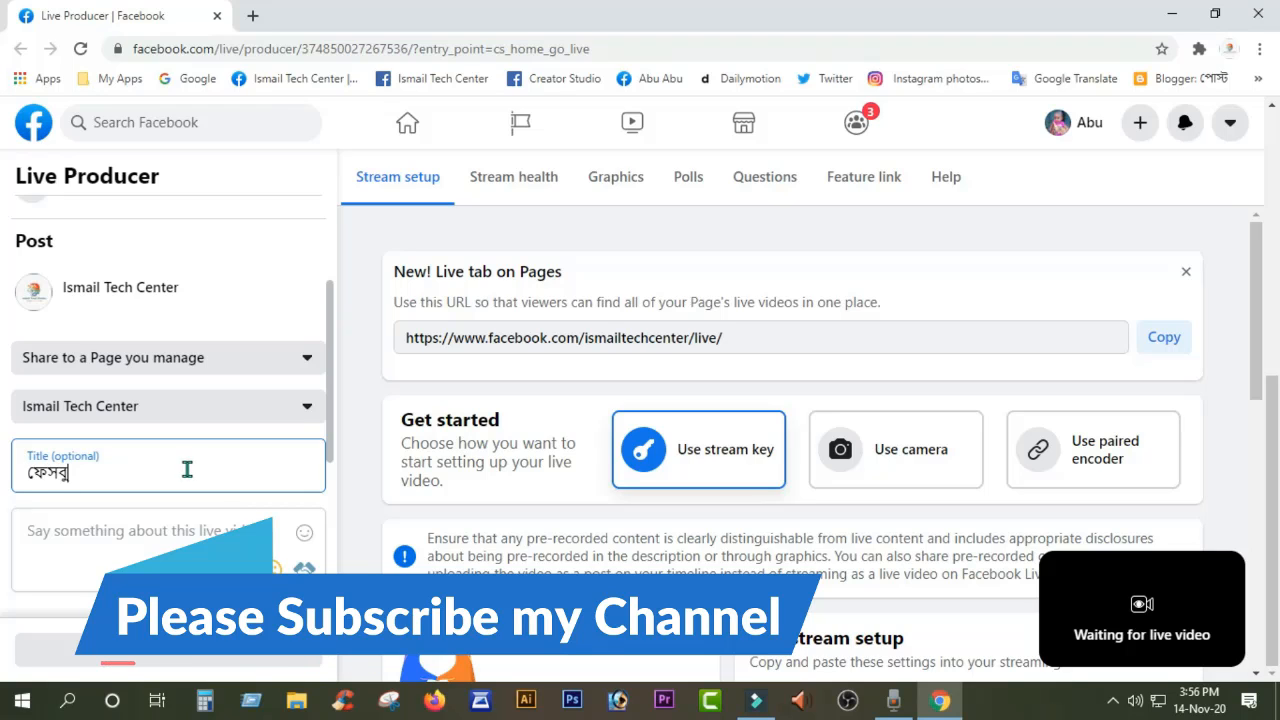
text(ক লাইভ)
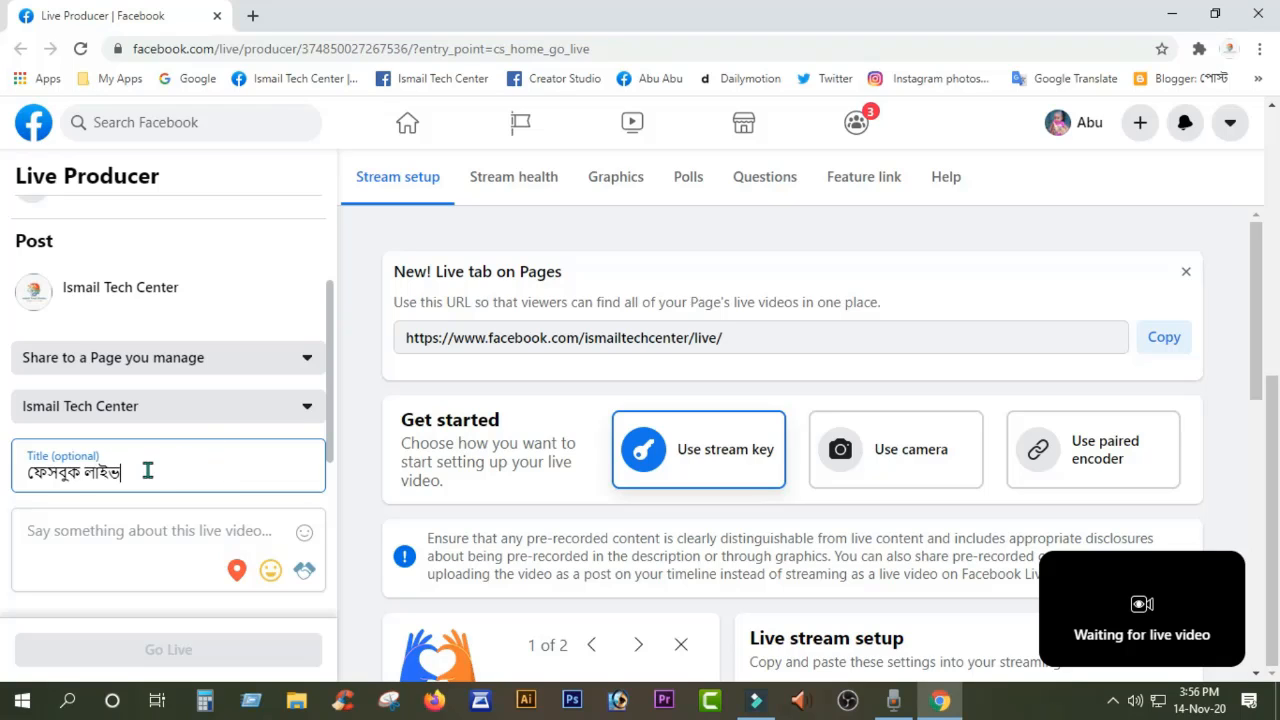
Step: Copy the live video's title into its description
triple_click(147, 470)
right_click(46, 470)
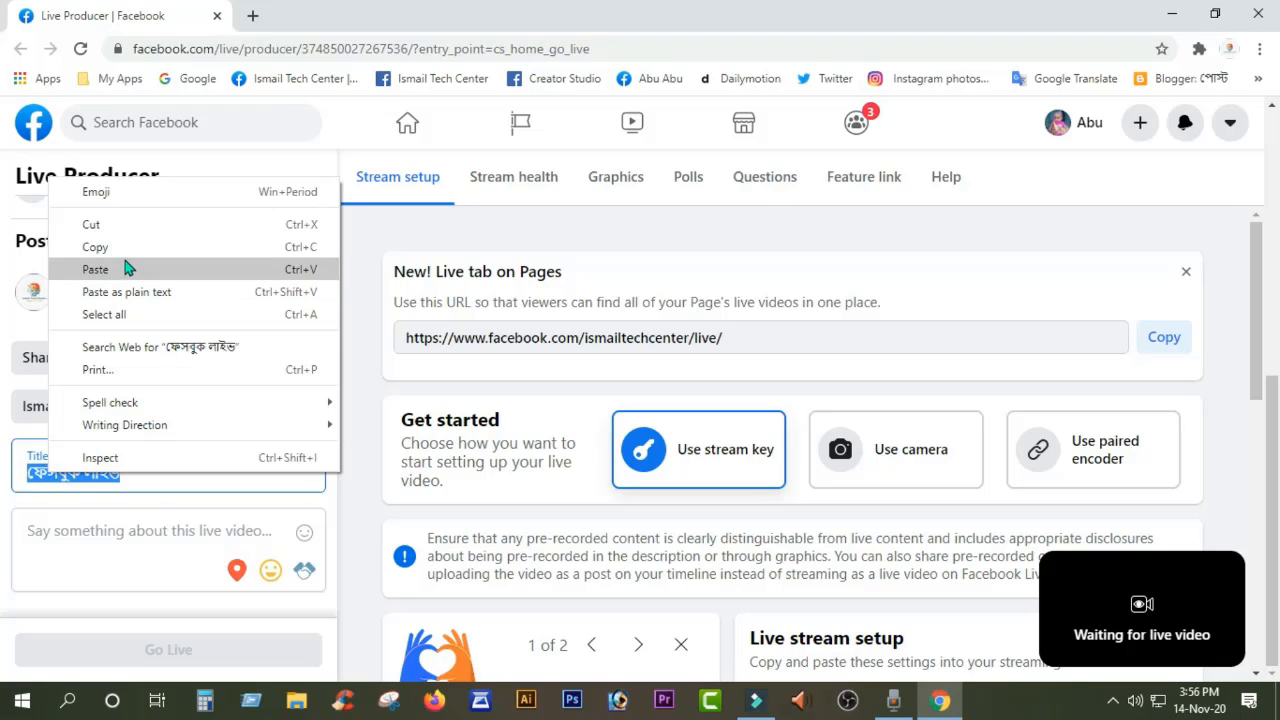
click(95, 247)
click(103, 531)
key(ctrl+v)
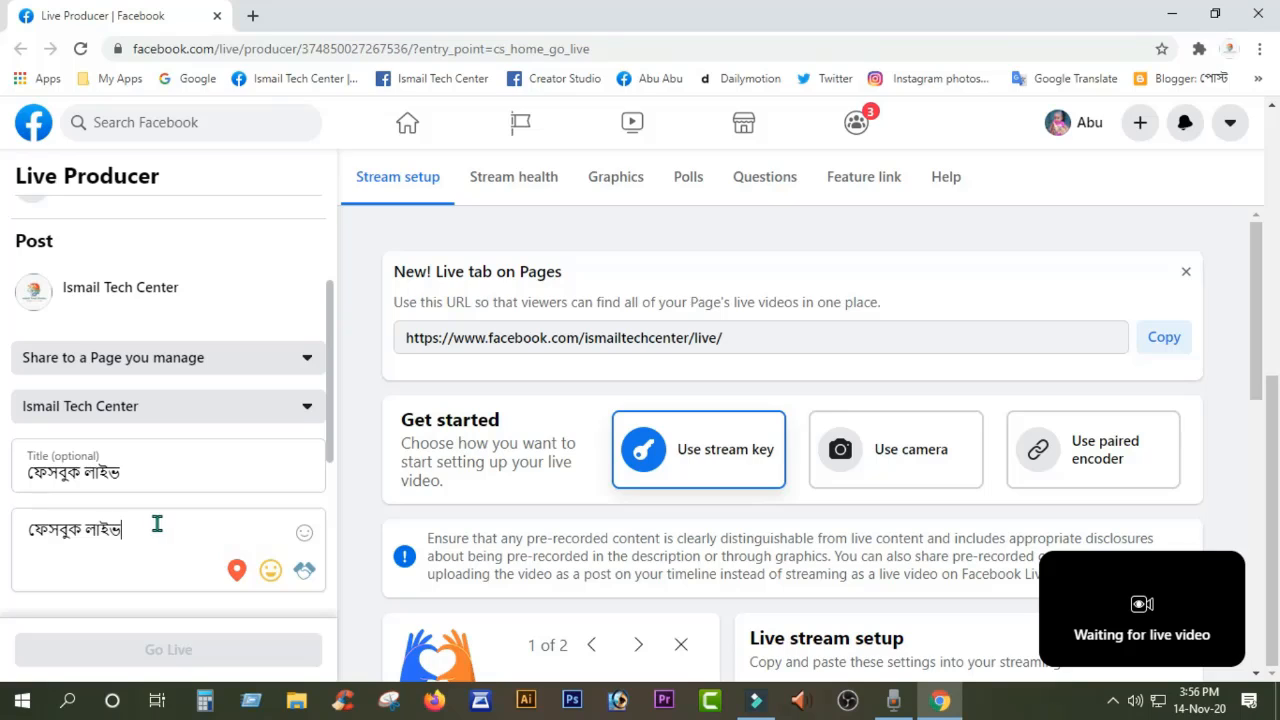
Step: Copy the stream key from the live stream setup, then minimize the browser and switch to OBS
scroll(665, 522, down, 4)
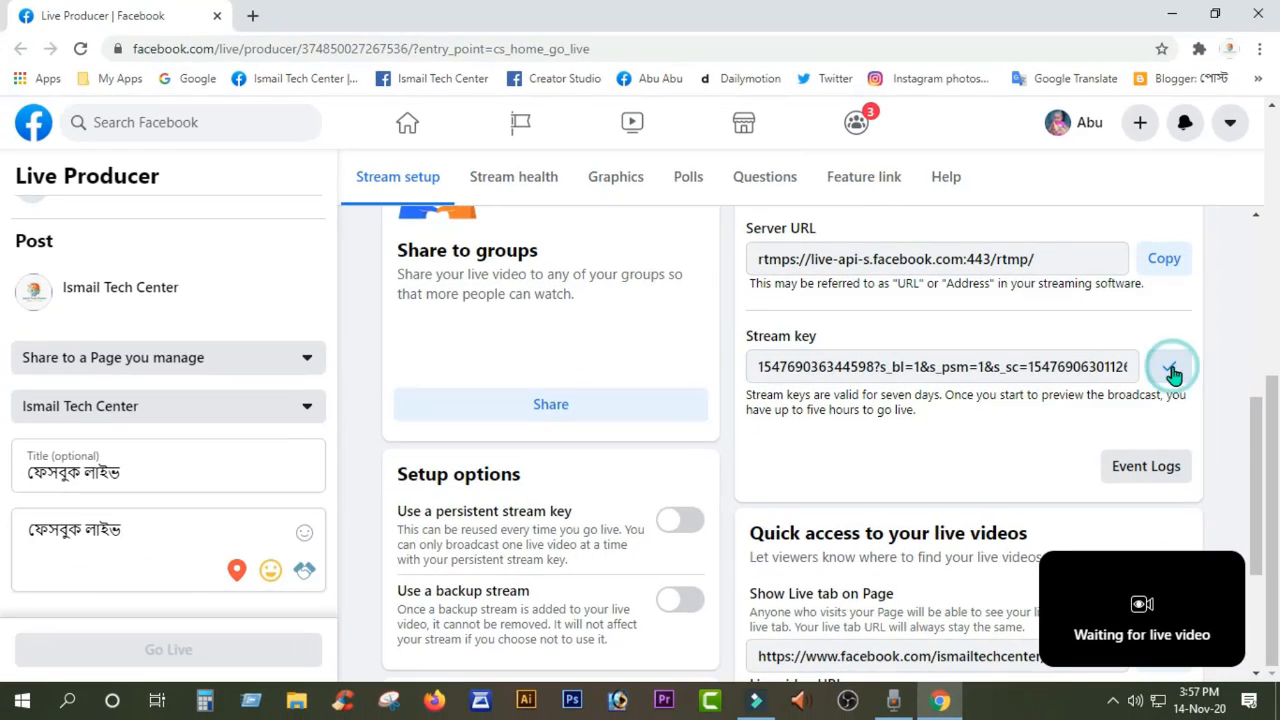
click(1173, 15)
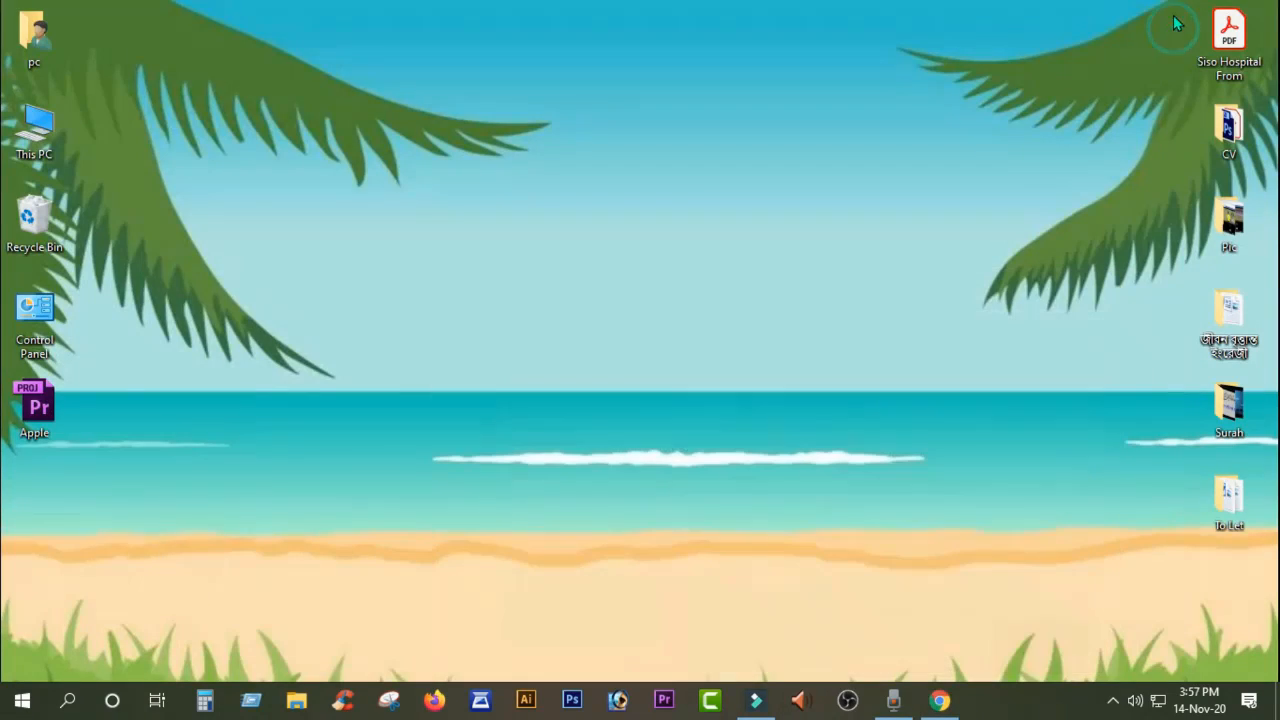
right_click(530, 293)
click(568, 337)
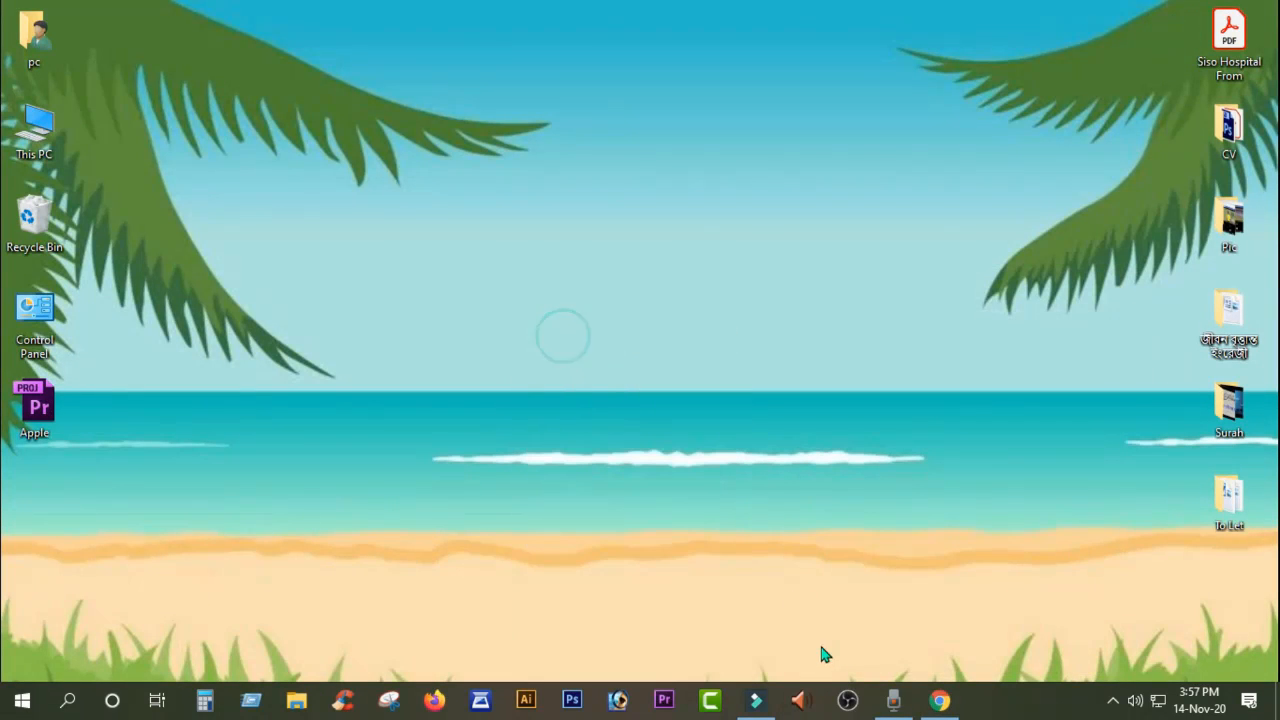
click(846, 701)
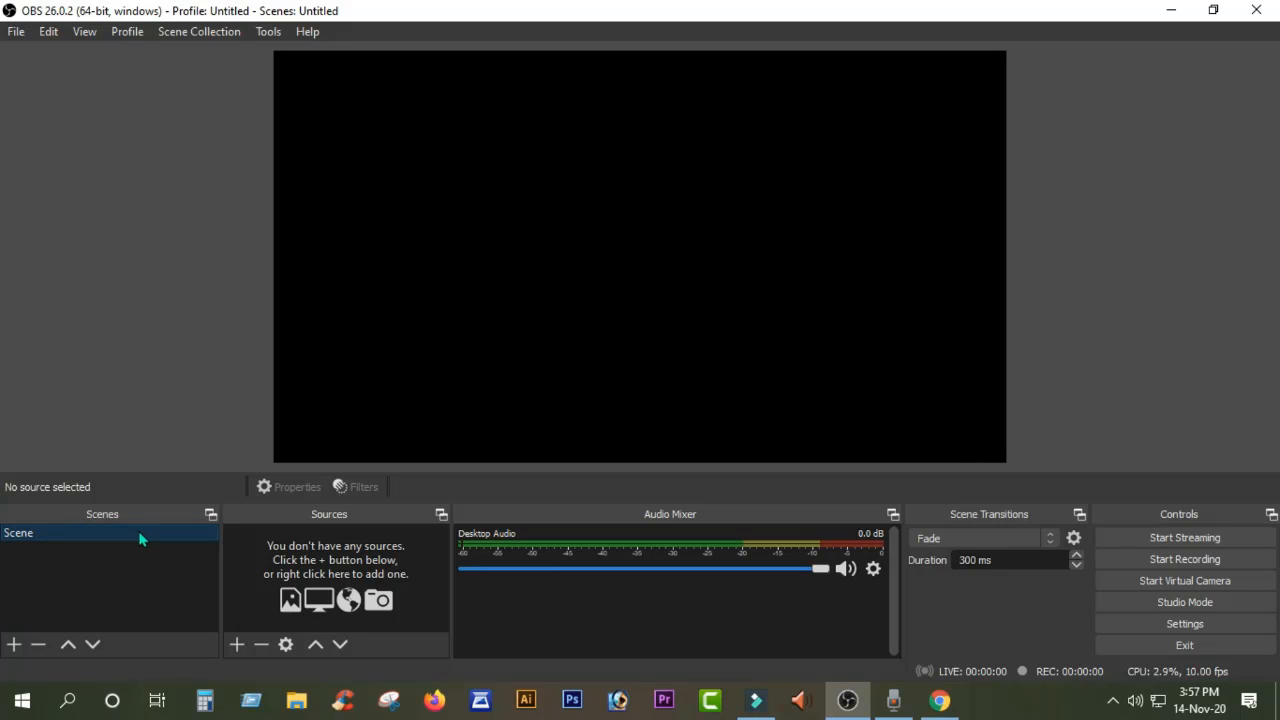
Step: Add a new Media Source to the scene with its default name
right_click(255, 560)
mouse_move(277, 559)
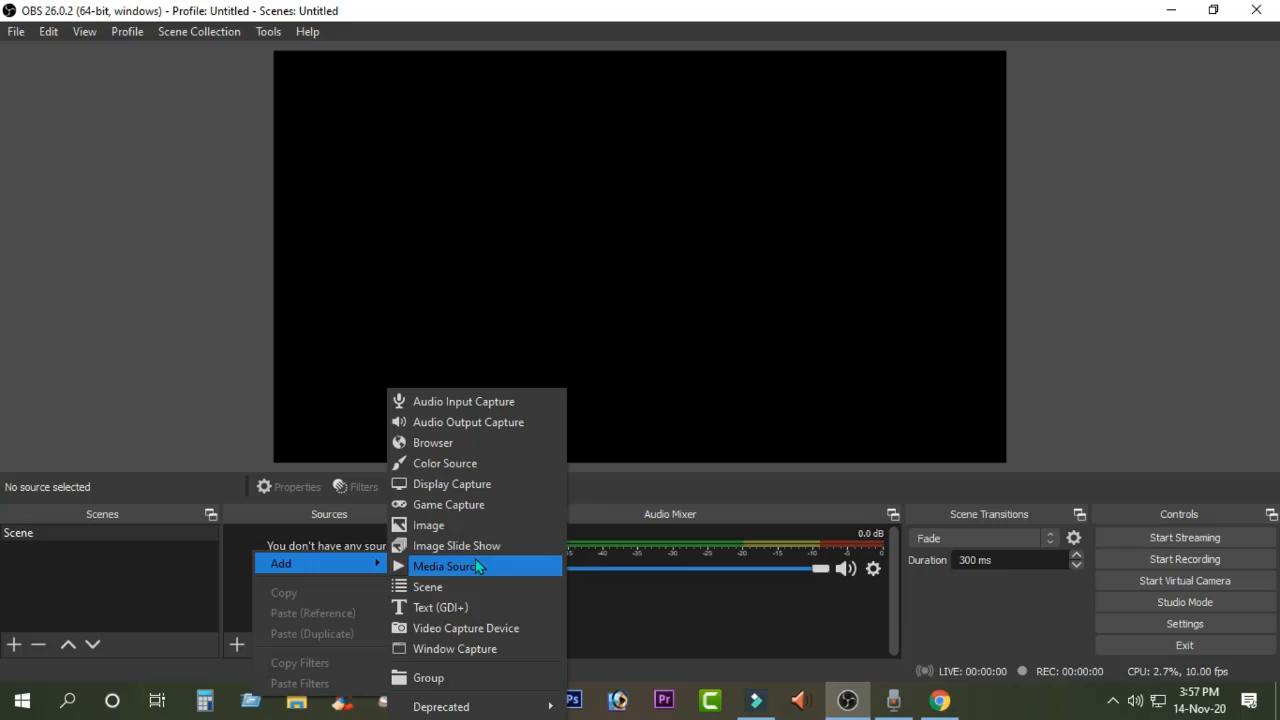
click(497, 568)
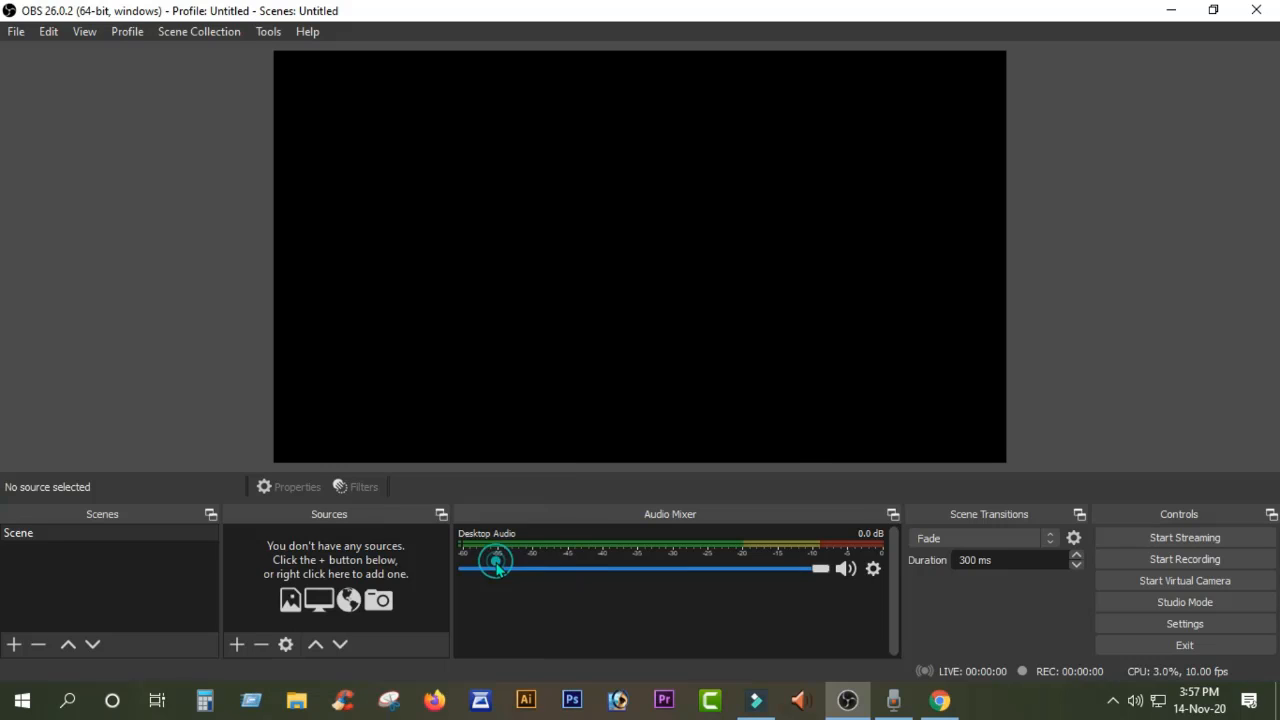
click(695, 482)
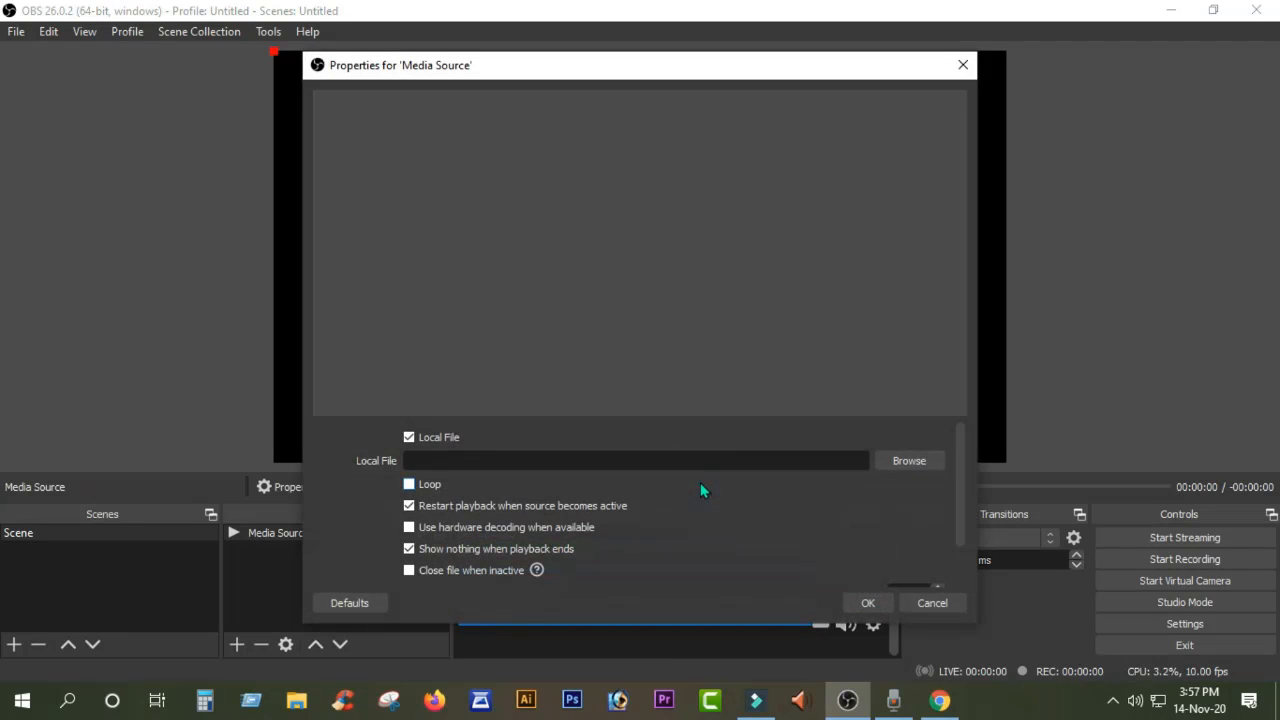
Step: Load "official pad design in photoshop __How To Make A Letterhead PAD in Photoshop.mp4" from Downloads as the media source's local file
click(905, 461)
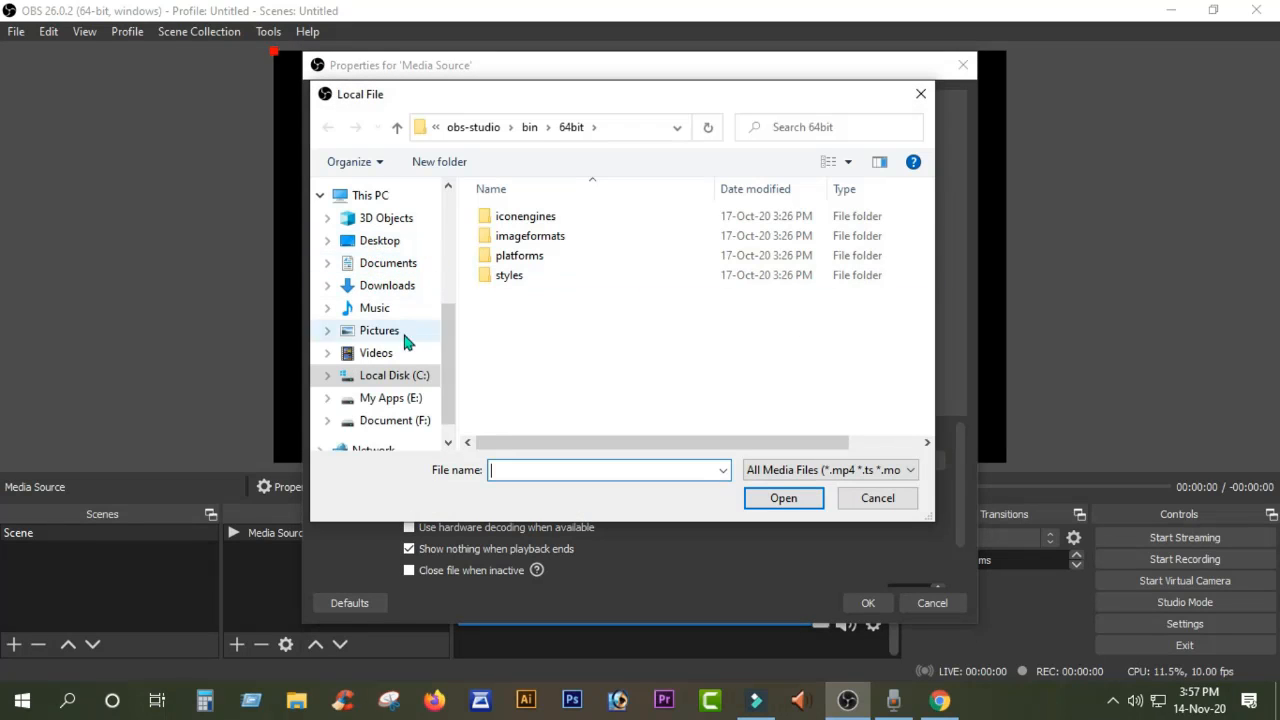
click(400, 287)
click(524, 256)
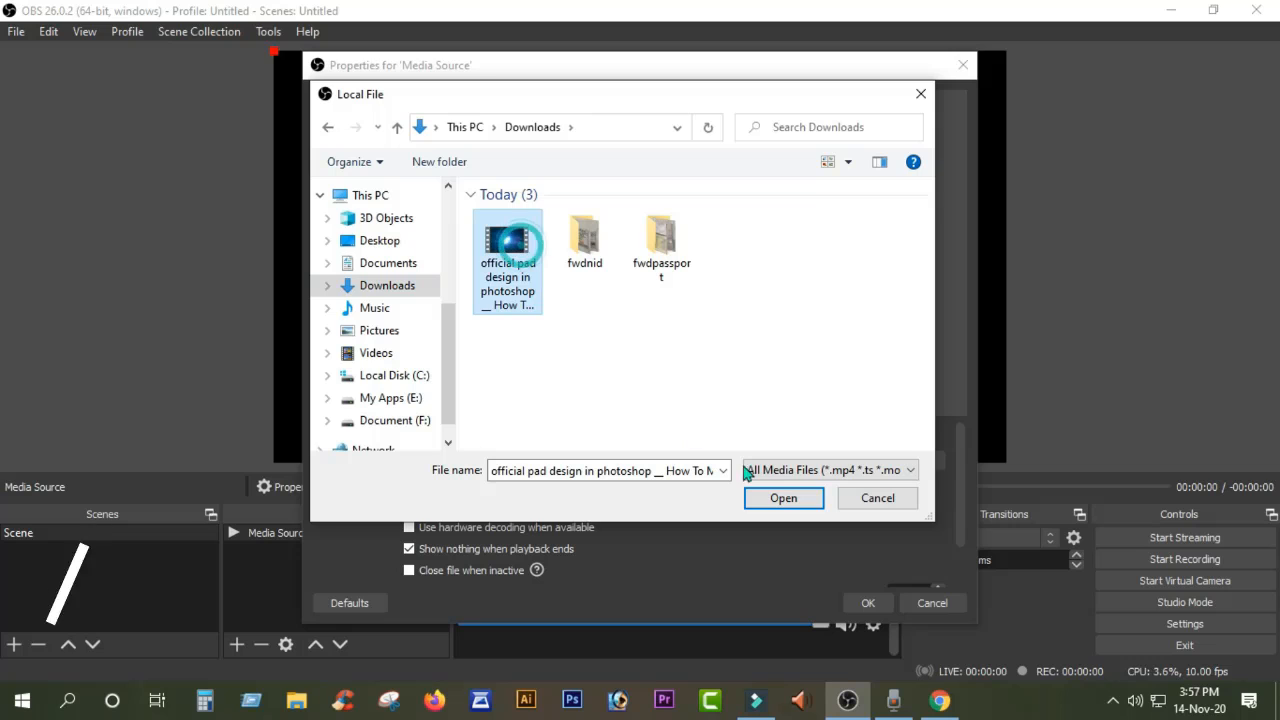
click(795, 499)
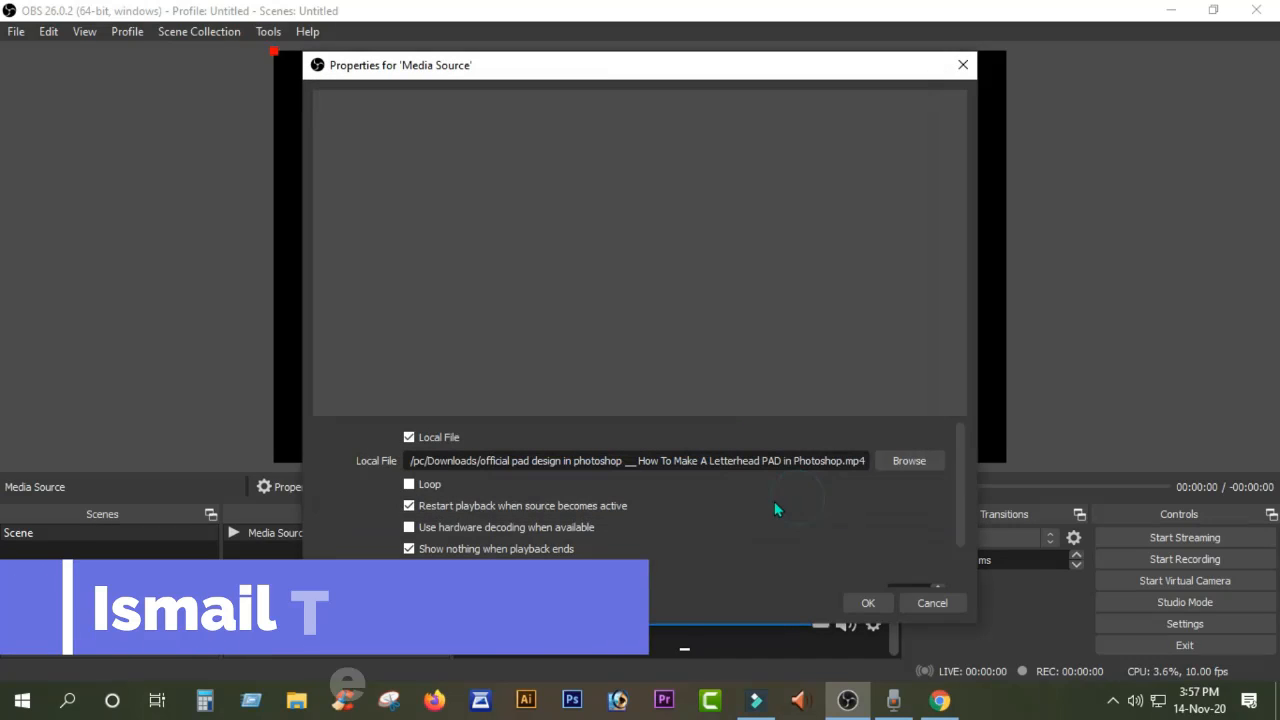
click(870, 603)
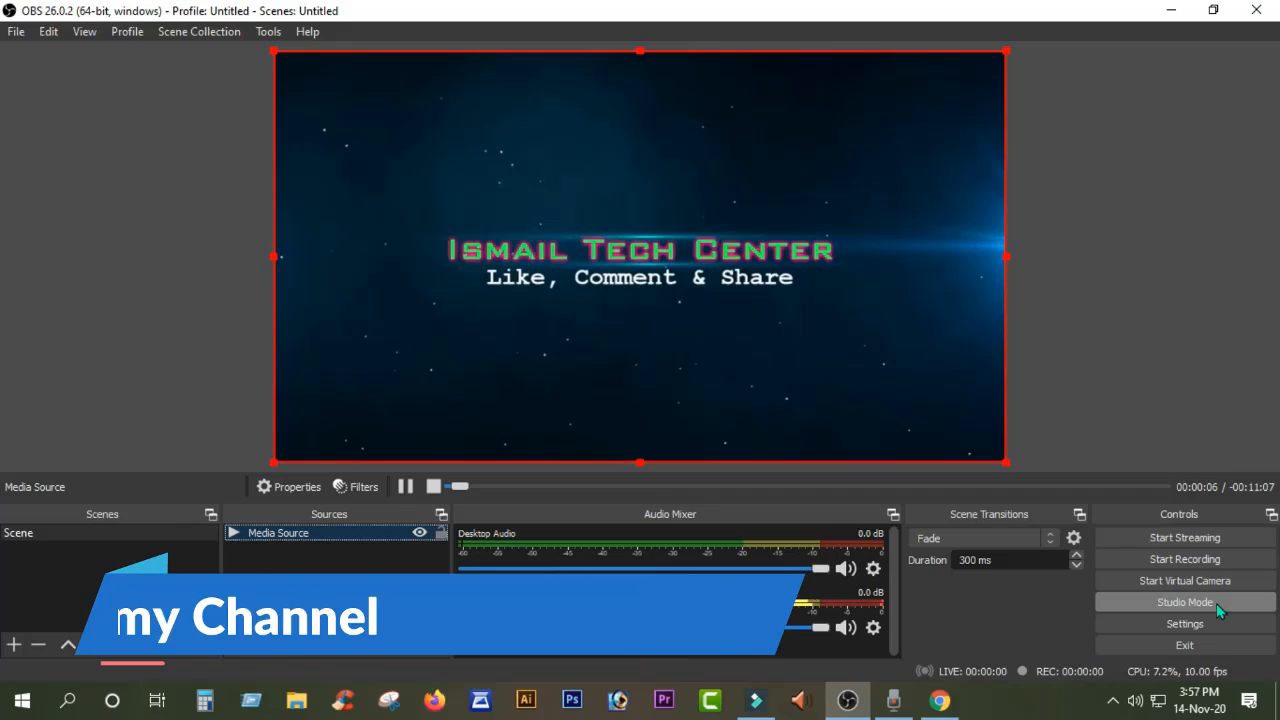
Step: Turn on Studio Mode and pause the media source's playback
click(1216, 603)
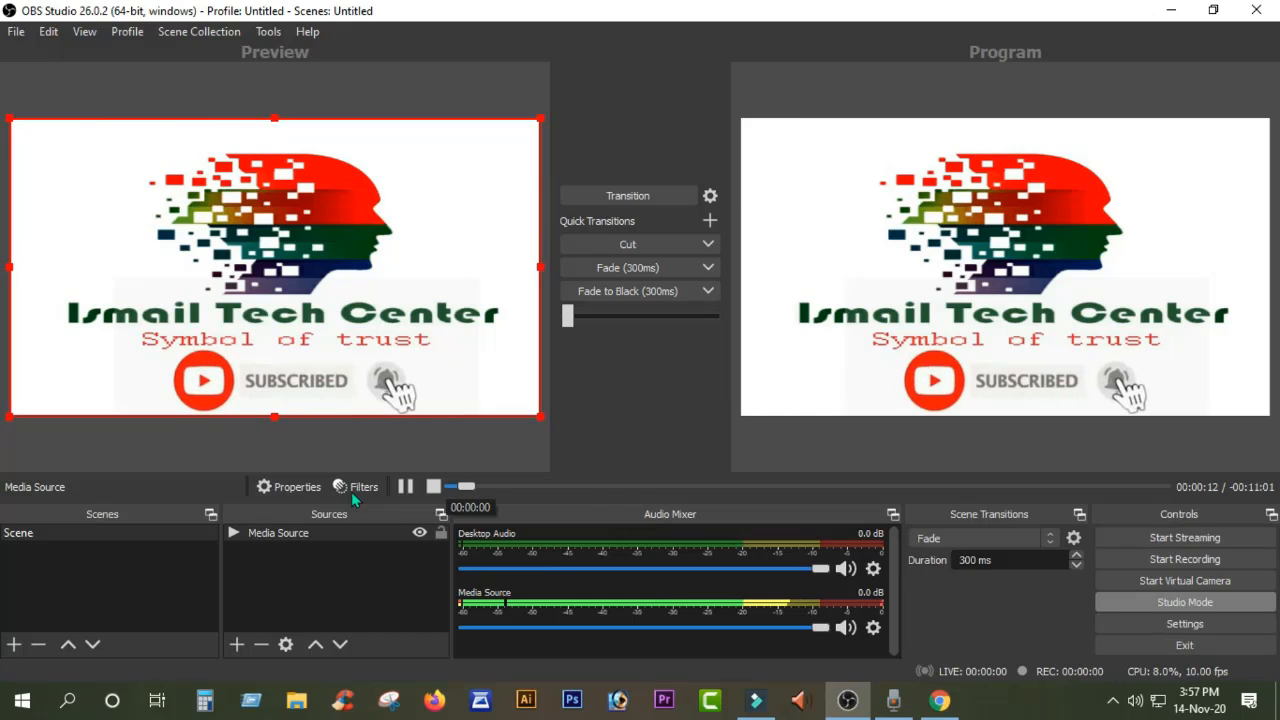
click(405, 490)
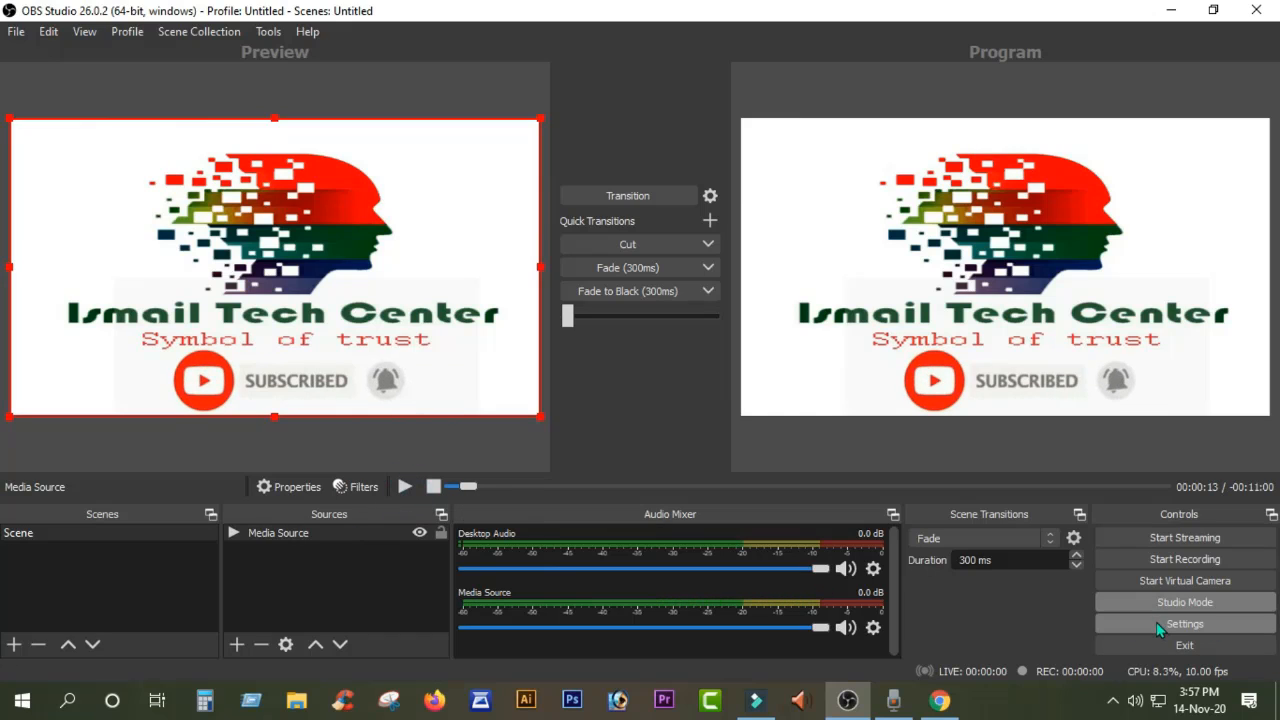
Step: Select Facebook Live as the streaming service in the stream settings
click(1196, 628)
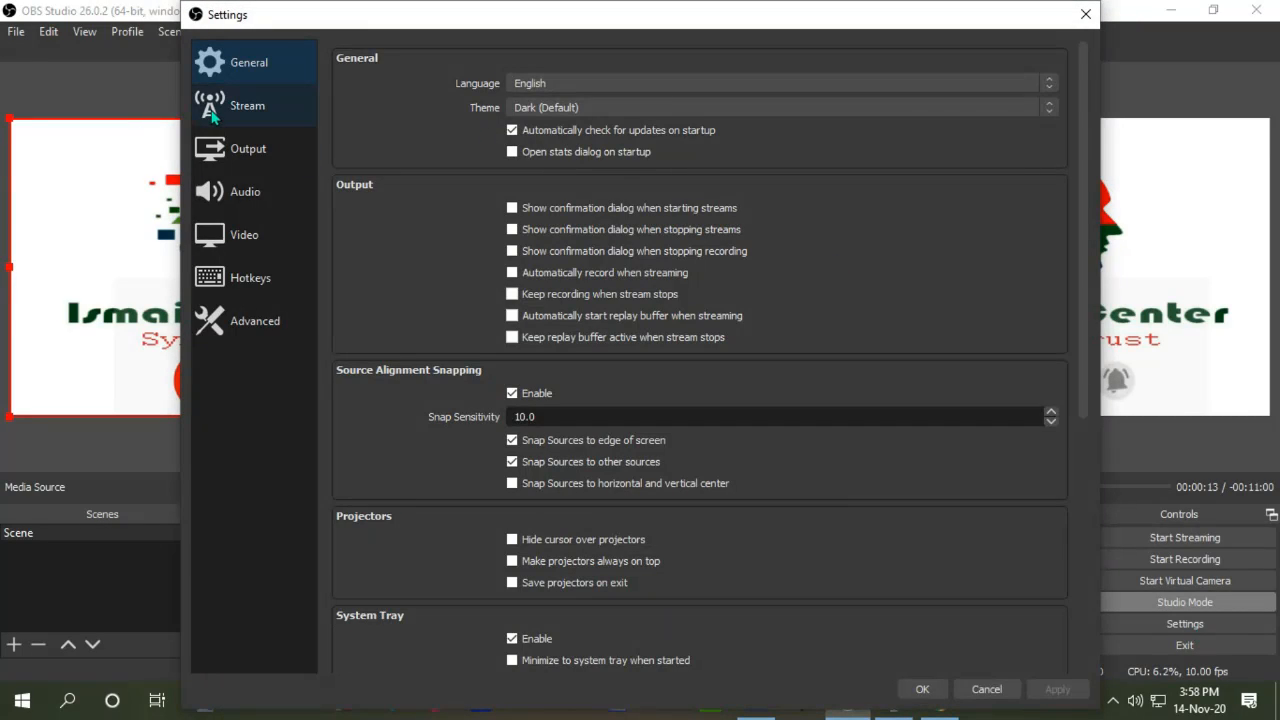
click(213, 116)
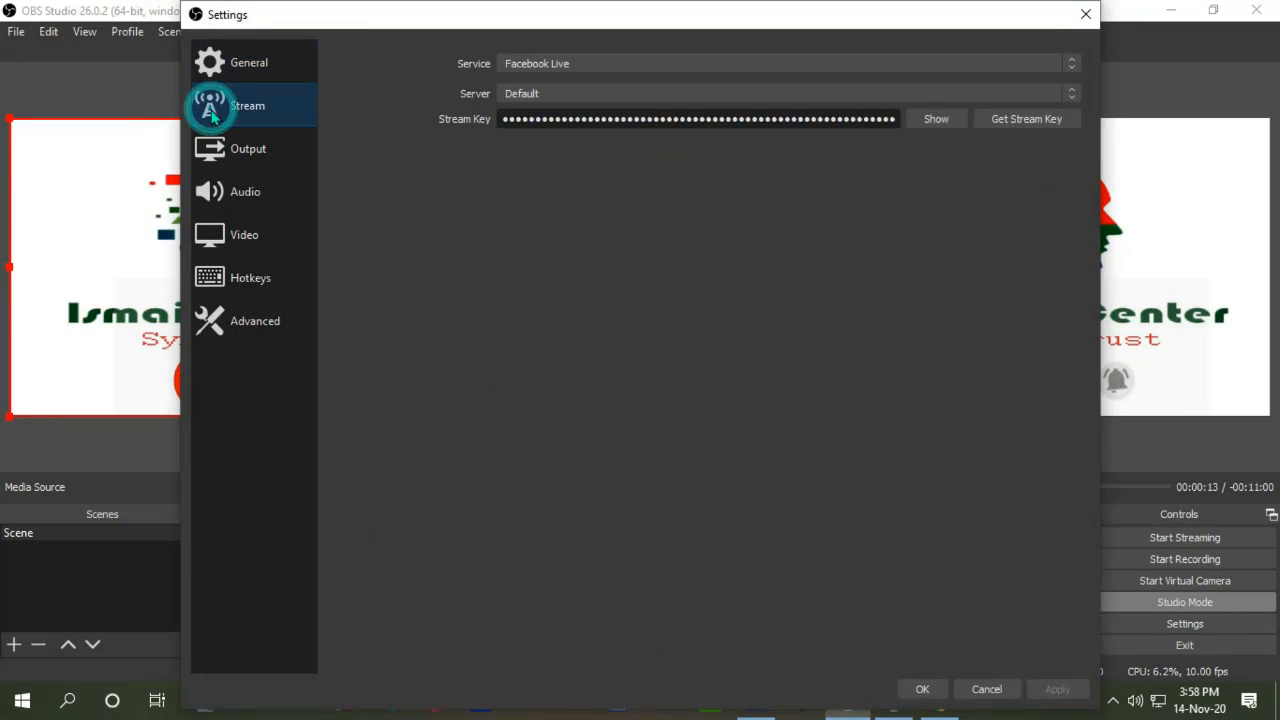
click(587, 66)
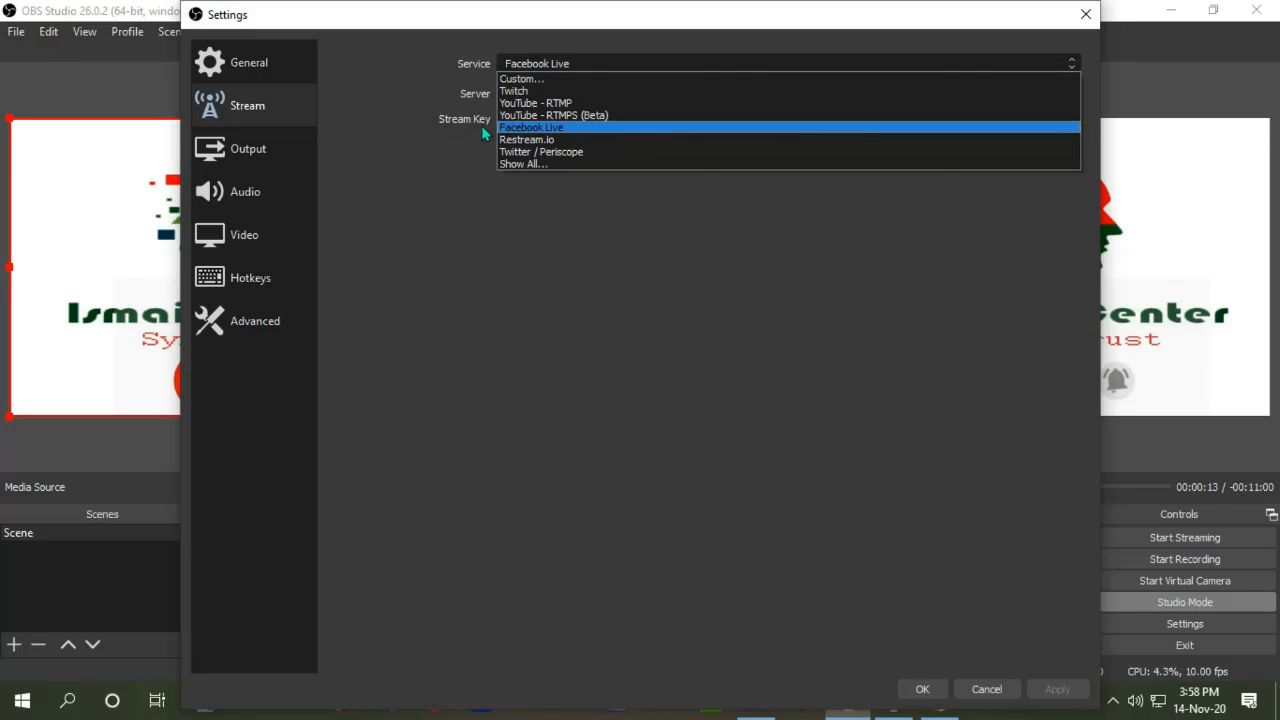
click(574, 130)
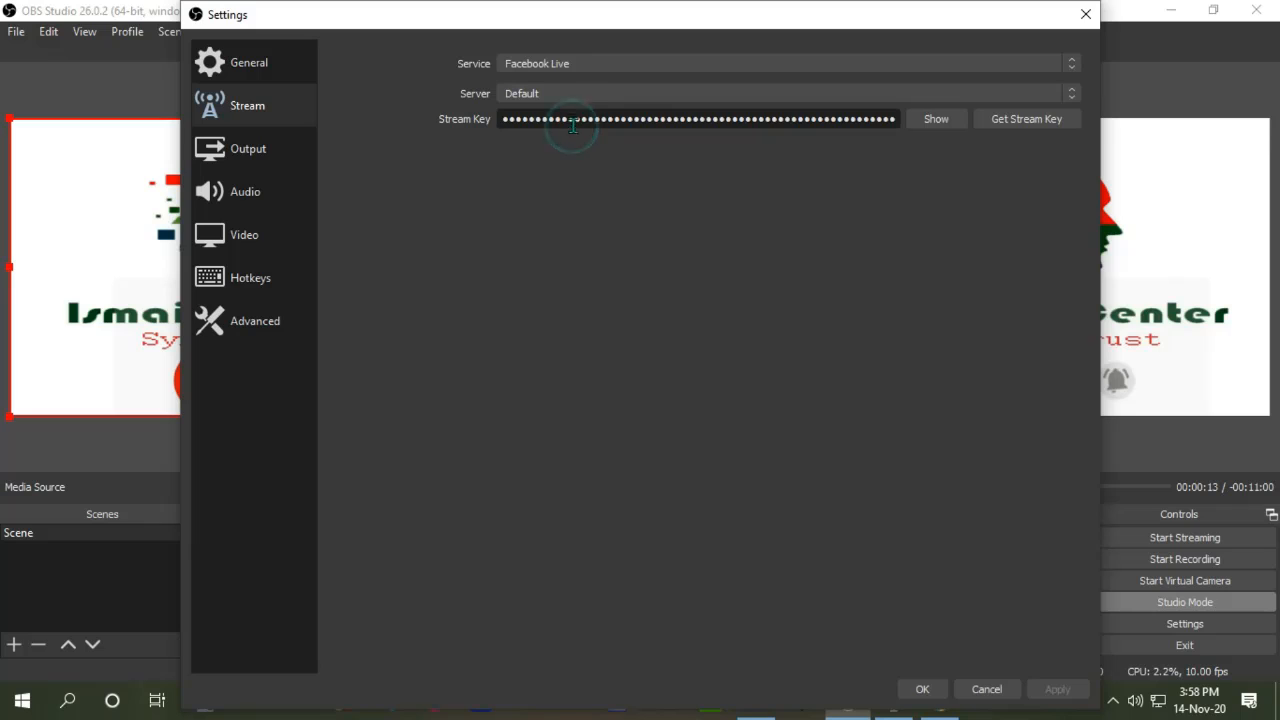
Step: Replace the existing stream key with the copied one and save the stream settings
drag(502, 118, 925, 120)
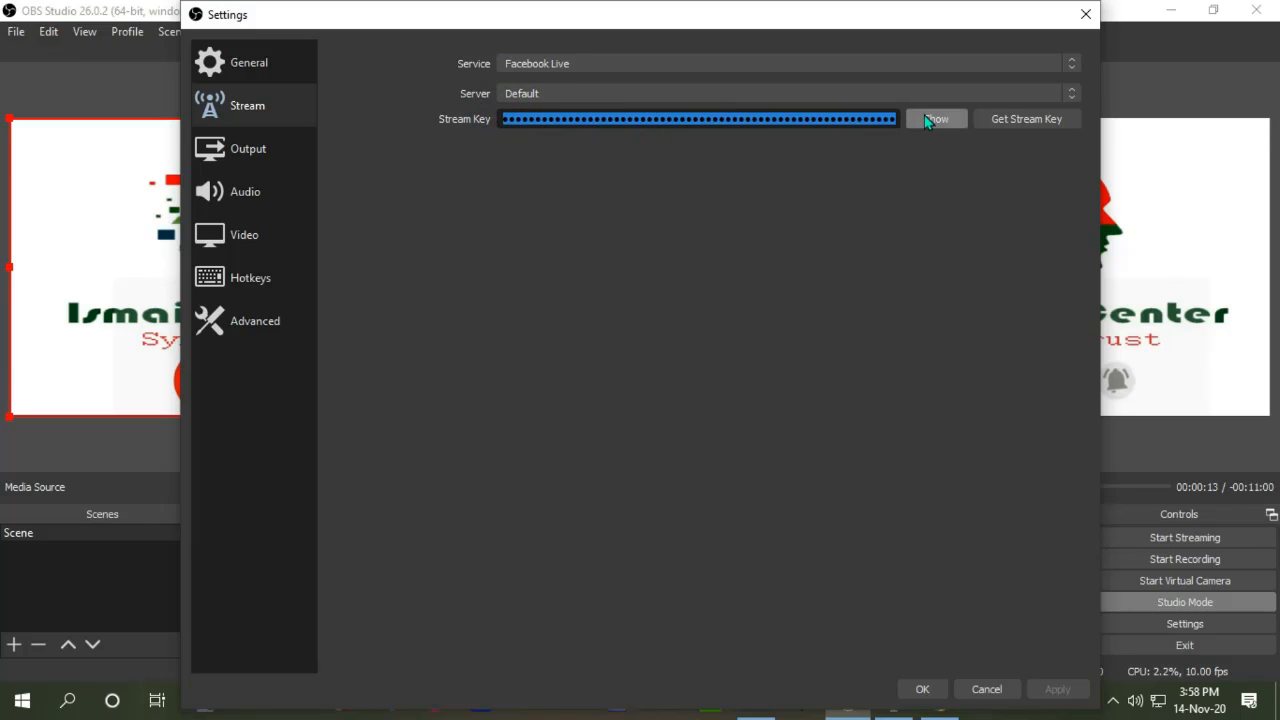
key(ctrl+v)
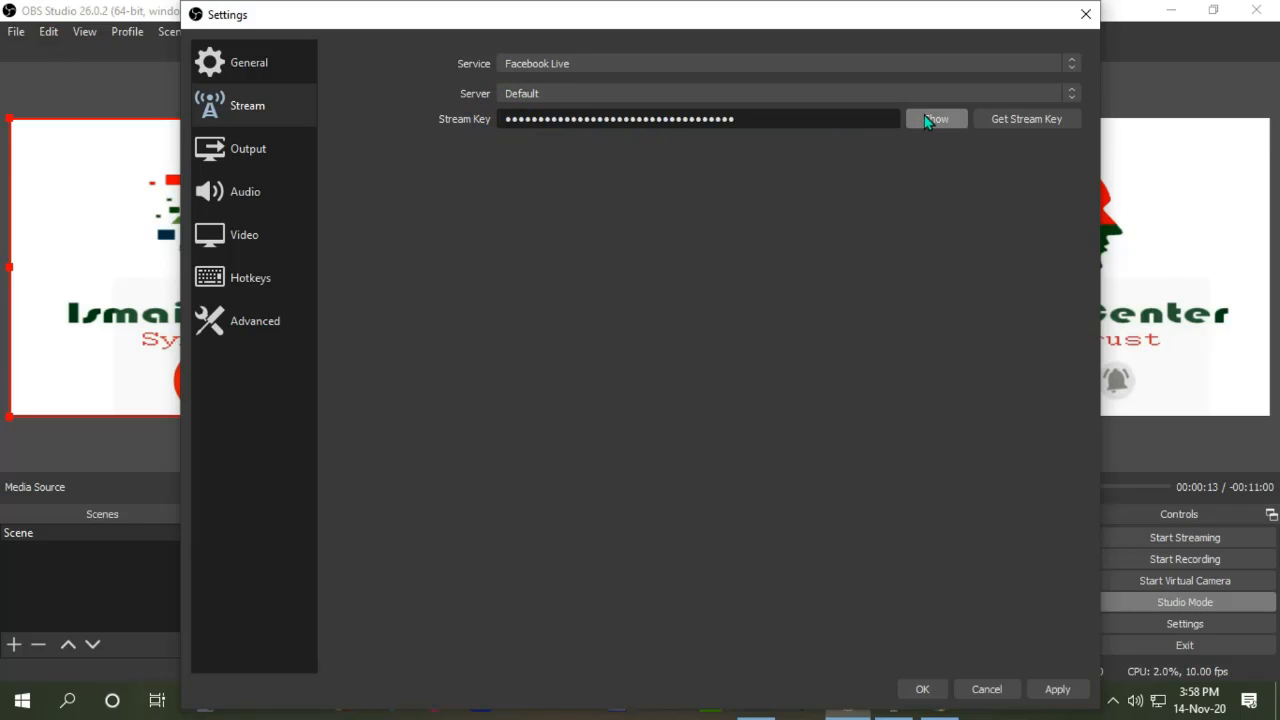
key(ctrl+a)
key(BackSpace)
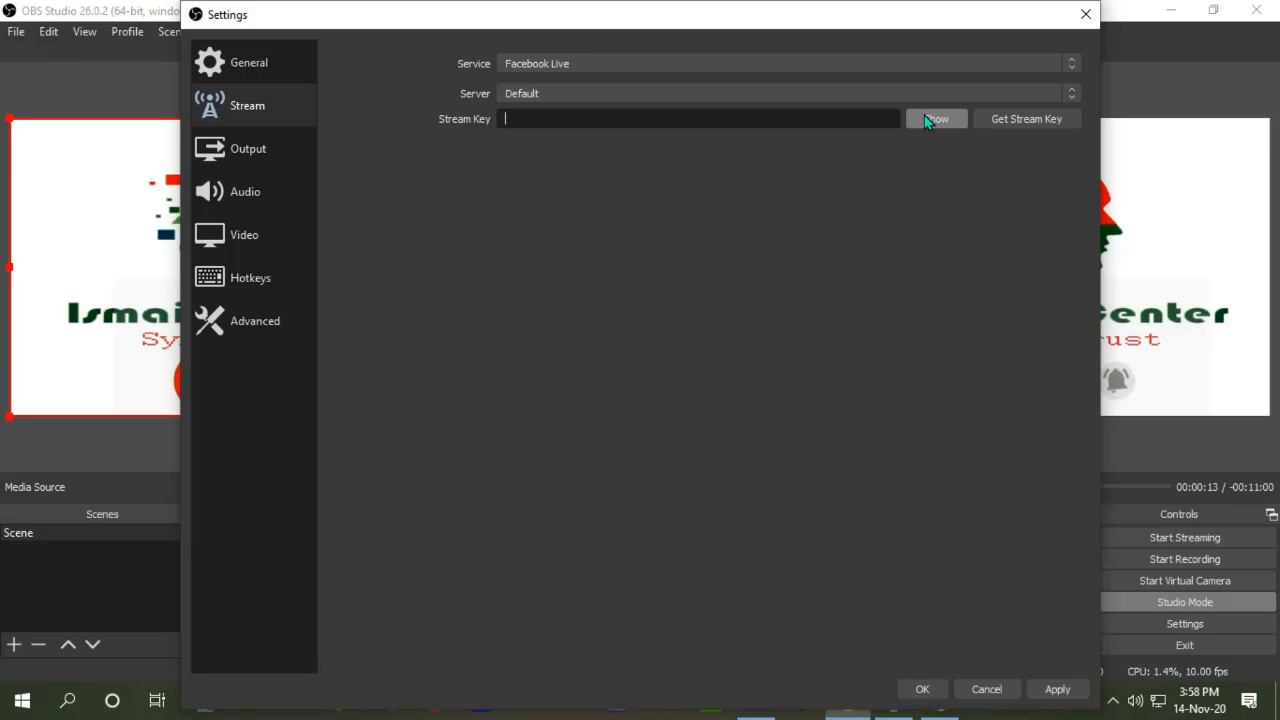
key(ctrl+v)
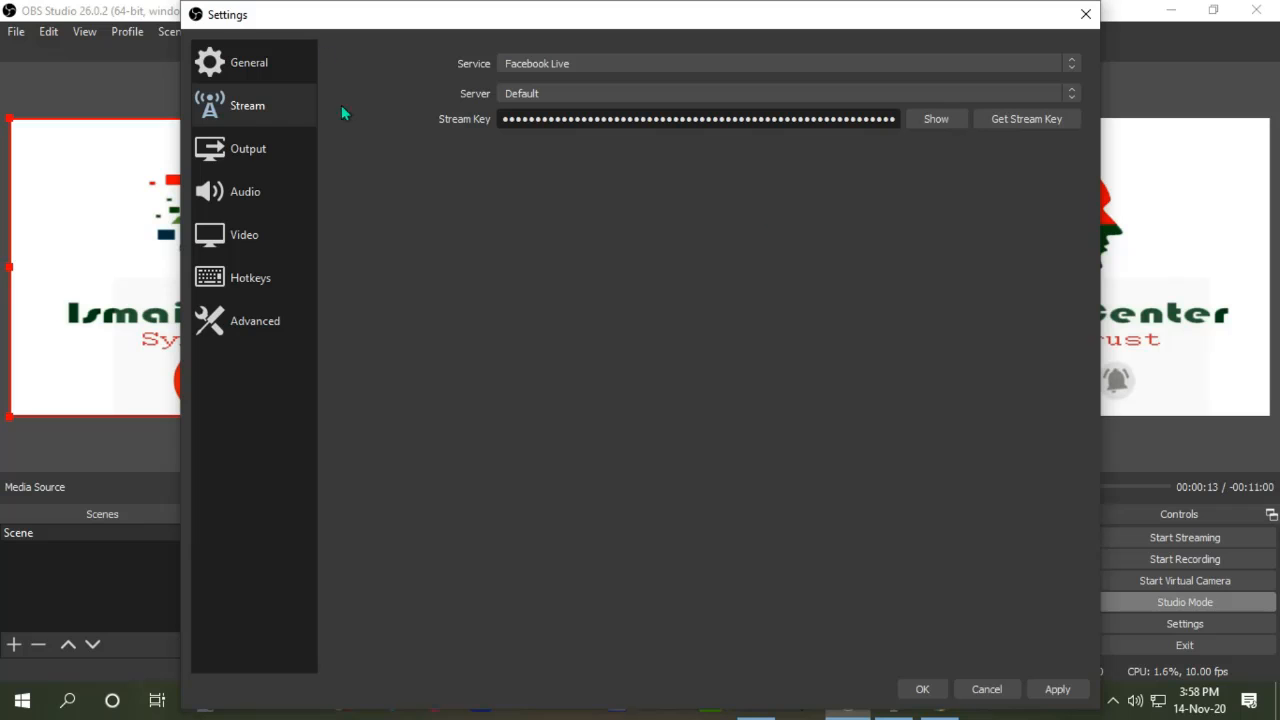
drag(183, 6, 371, 157)
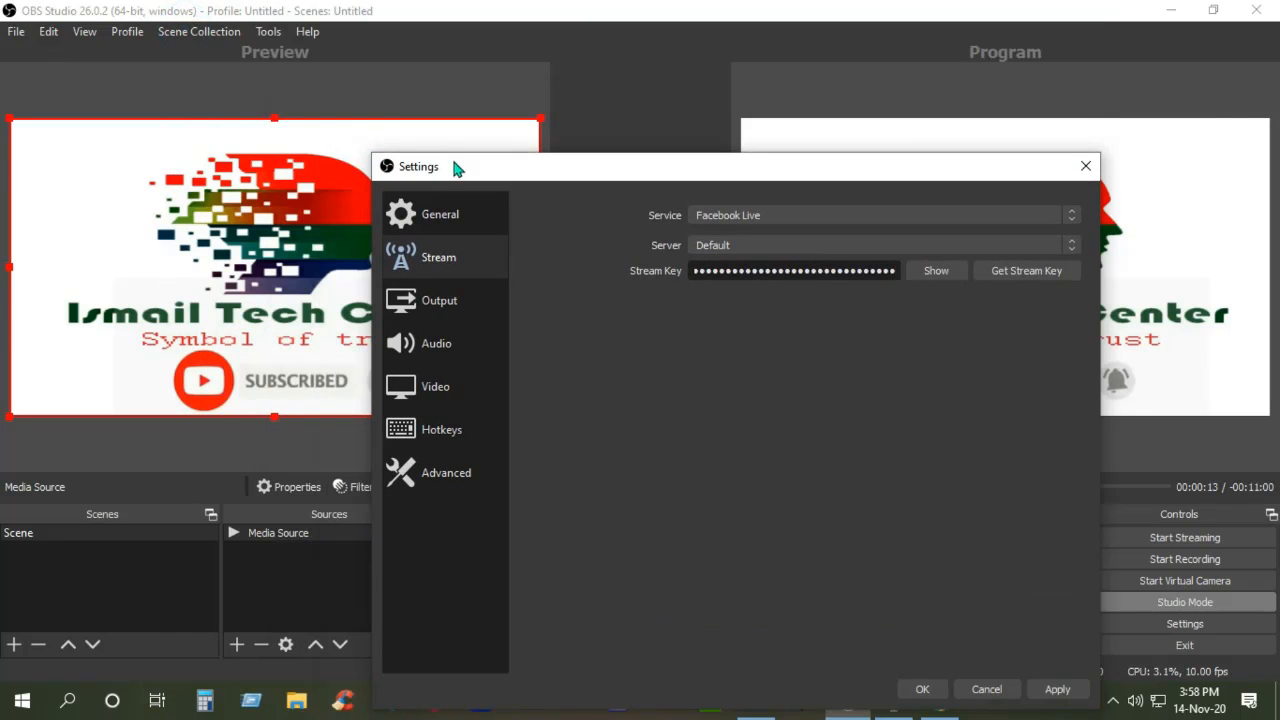
drag(491, 166, 320, 55)
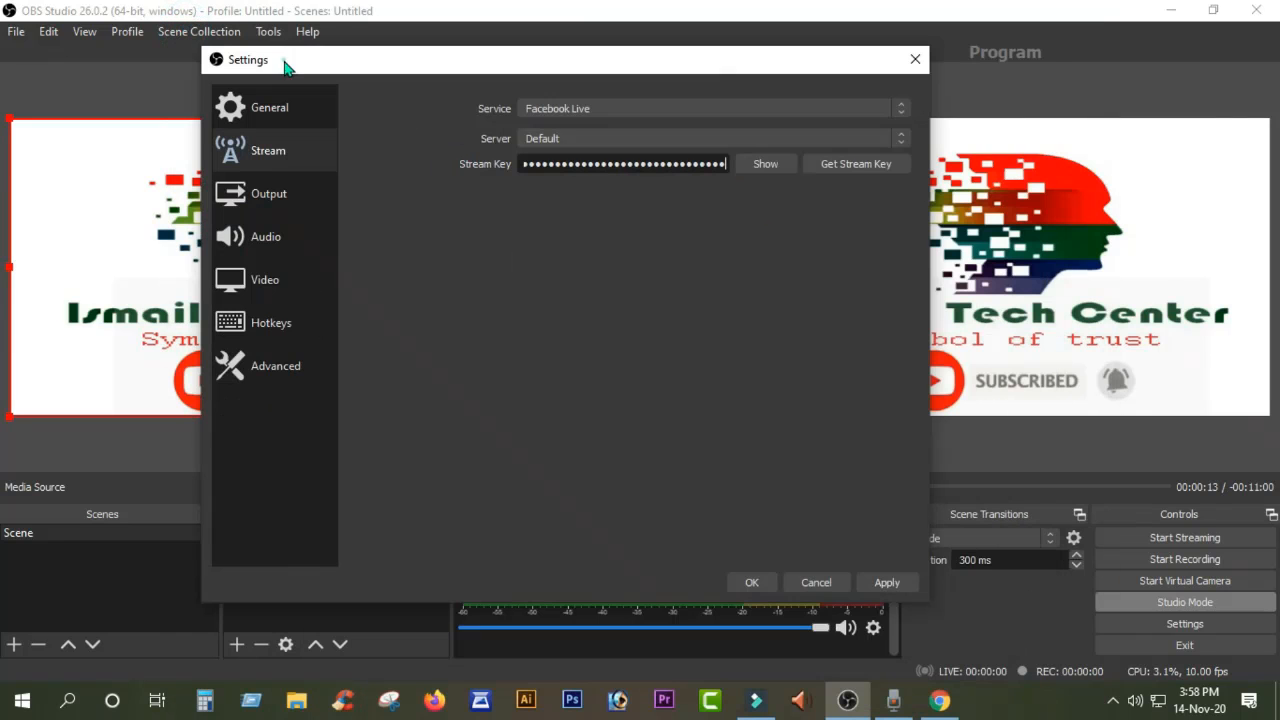
click(755, 584)
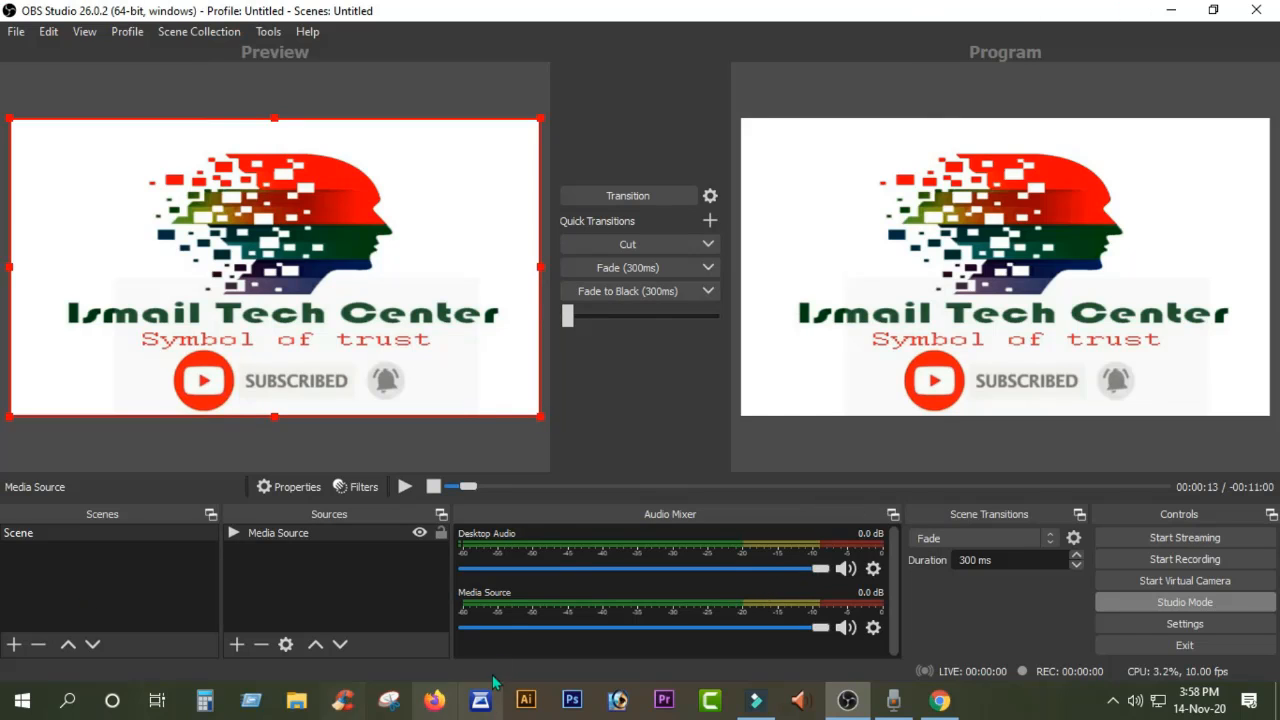
Step: Resume the media source's playback from slightly further into the video and start streaming
click(402, 489)
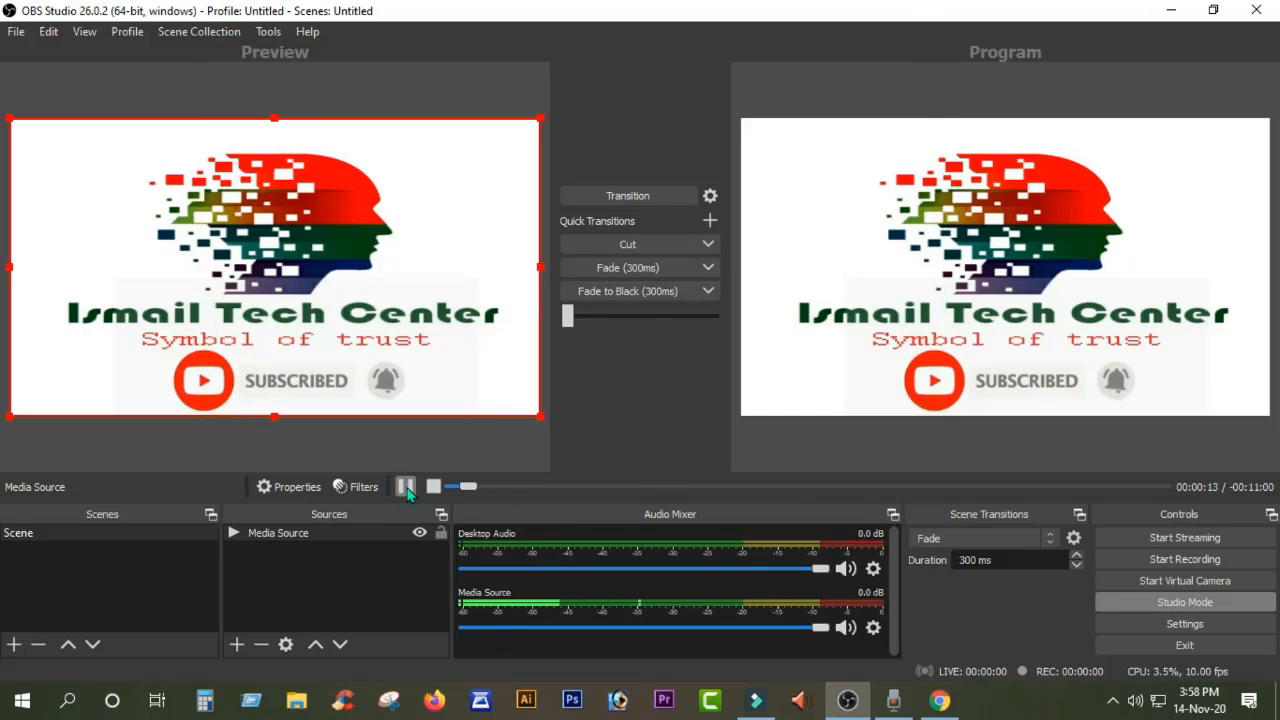
drag(467, 494, 485, 492)
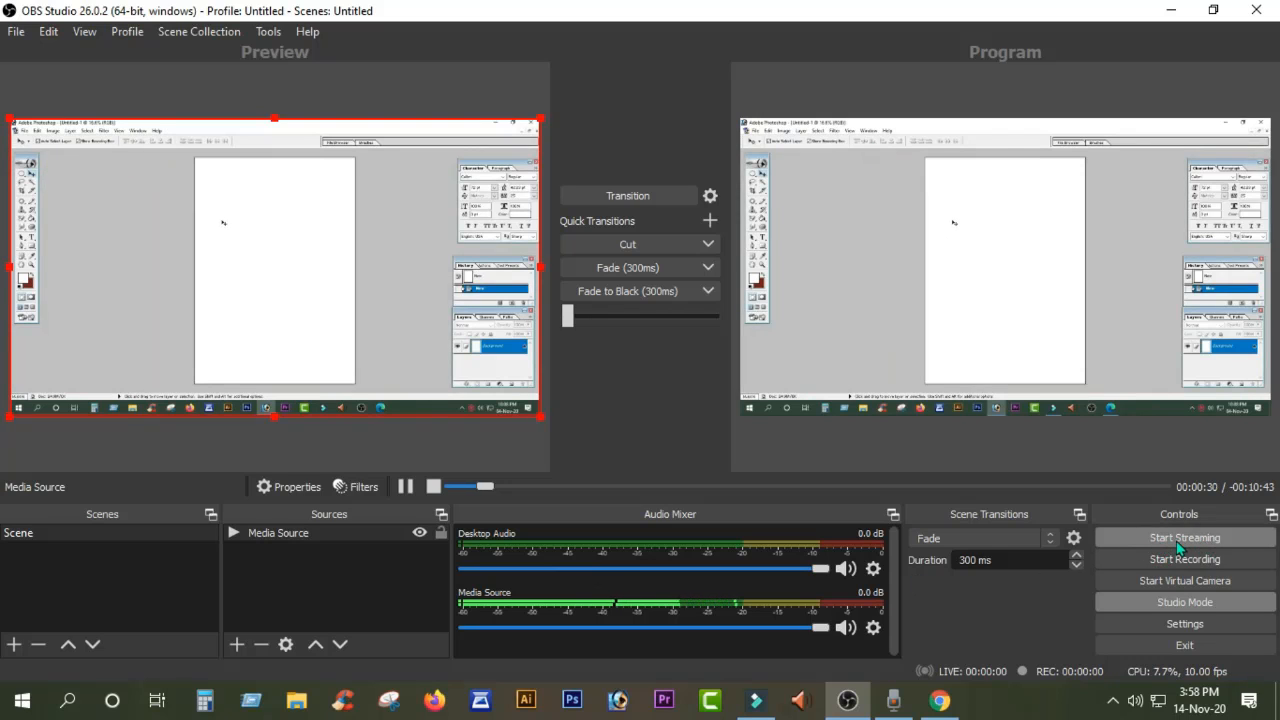
click(1178, 540)
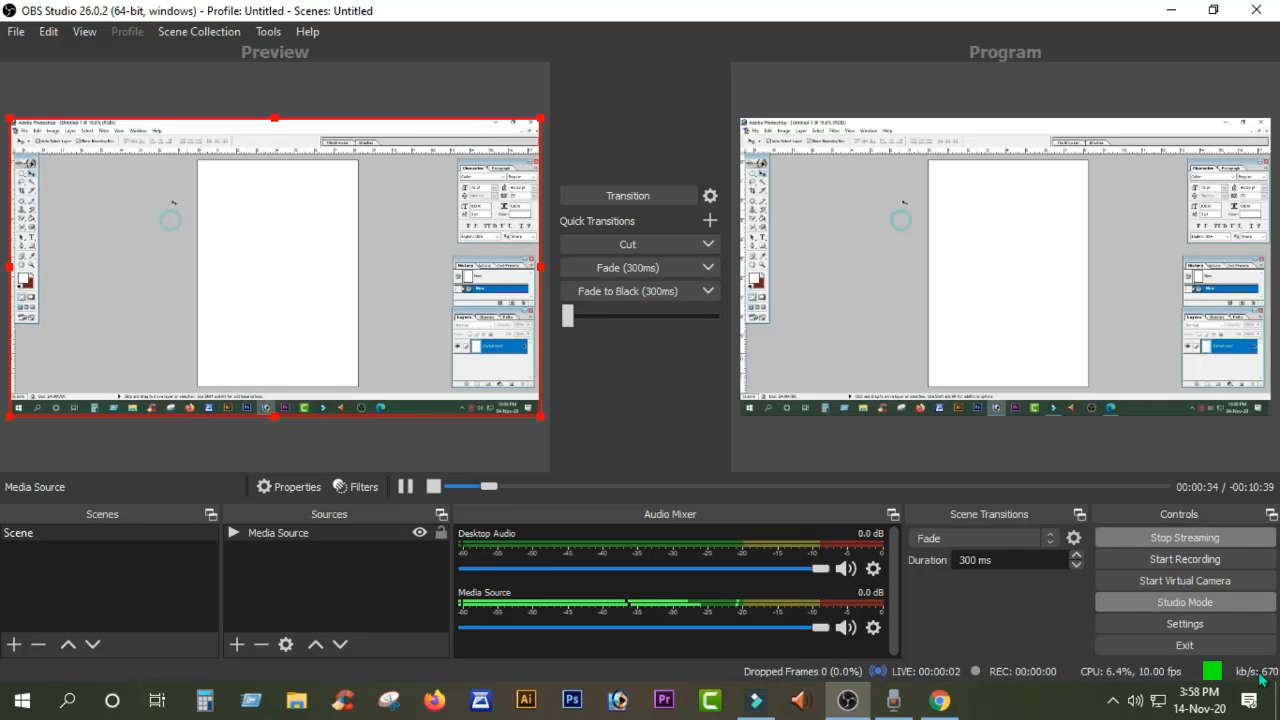
Step: Switch to the Live Producer page in Chrome, go live, and dismiss the Share to groups prompt
click(1163, 10)
click(940, 700)
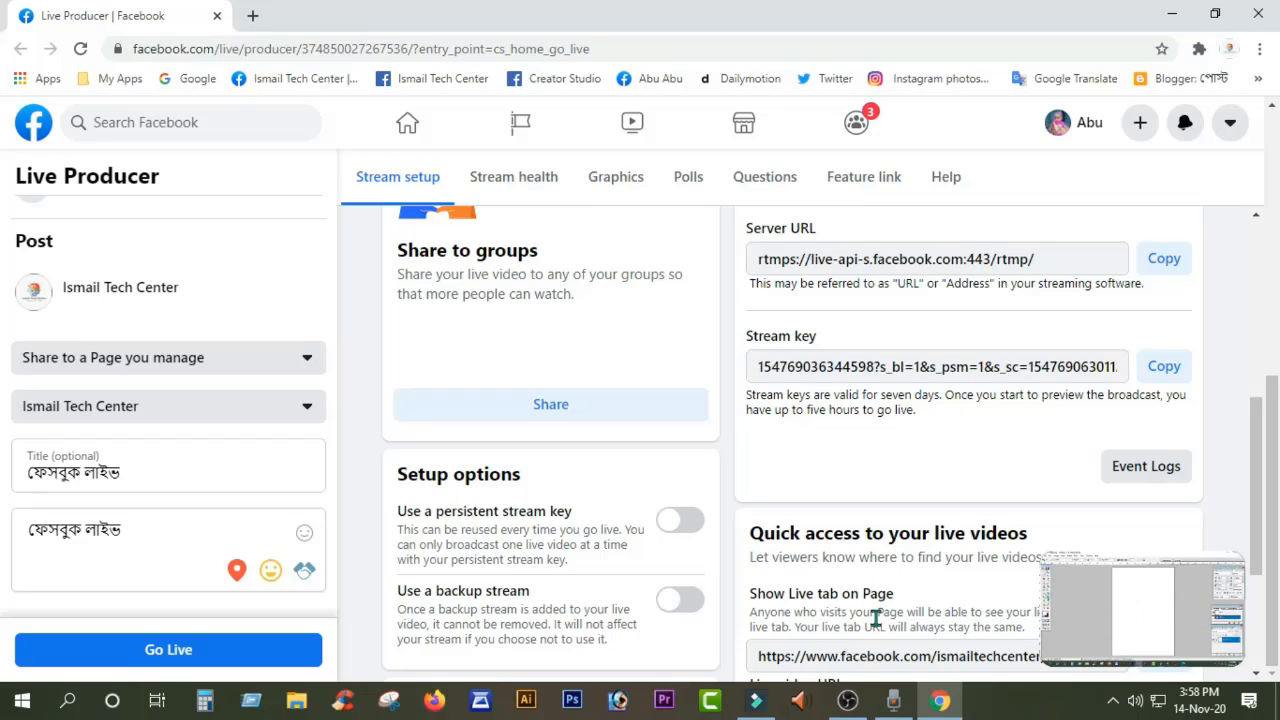
click(168, 652)
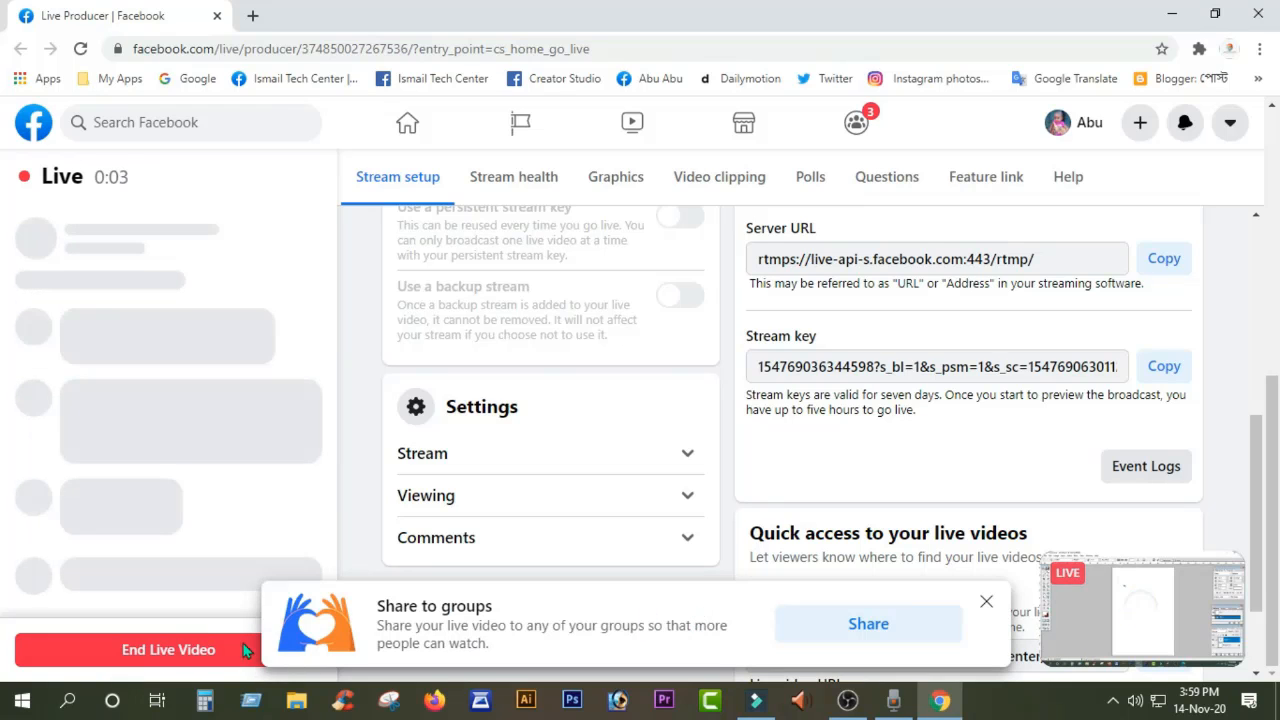
click(989, 602)
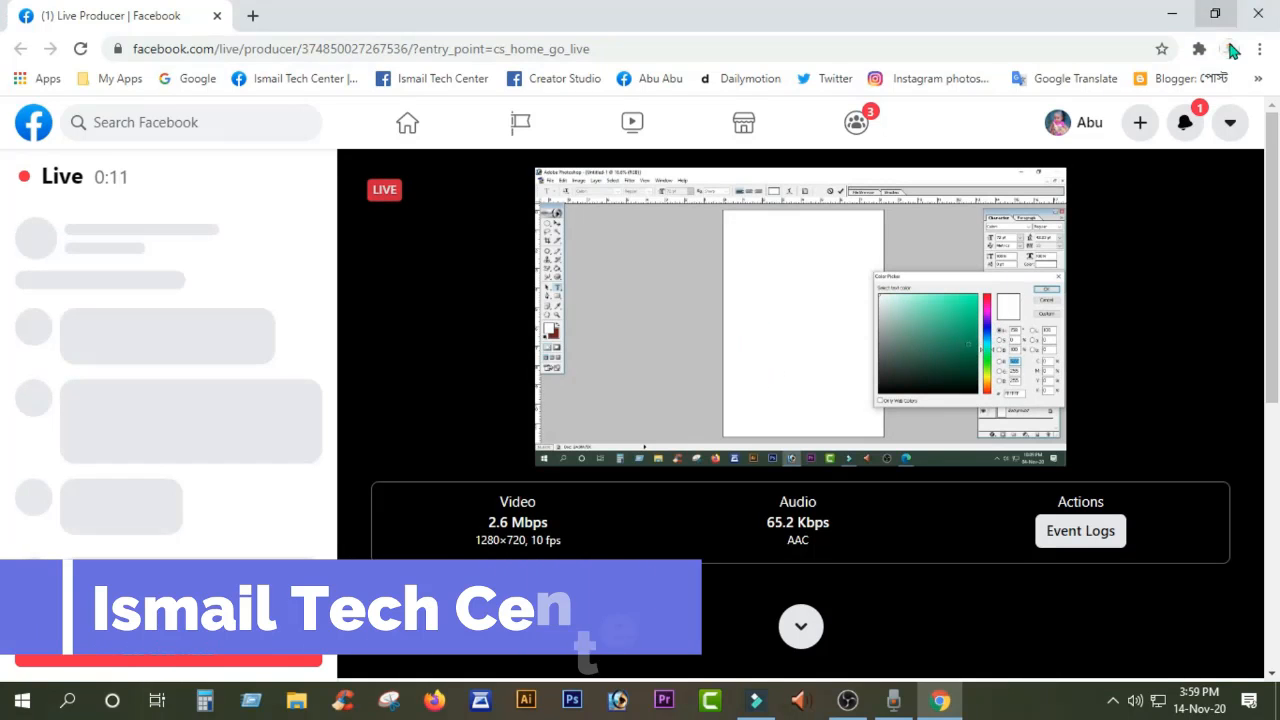
Step: Turn off Studio Mode in OBS Studio and restore the OBS and Chrome windows to smaller sizes, narrowing the OBS window
click(847, 700)
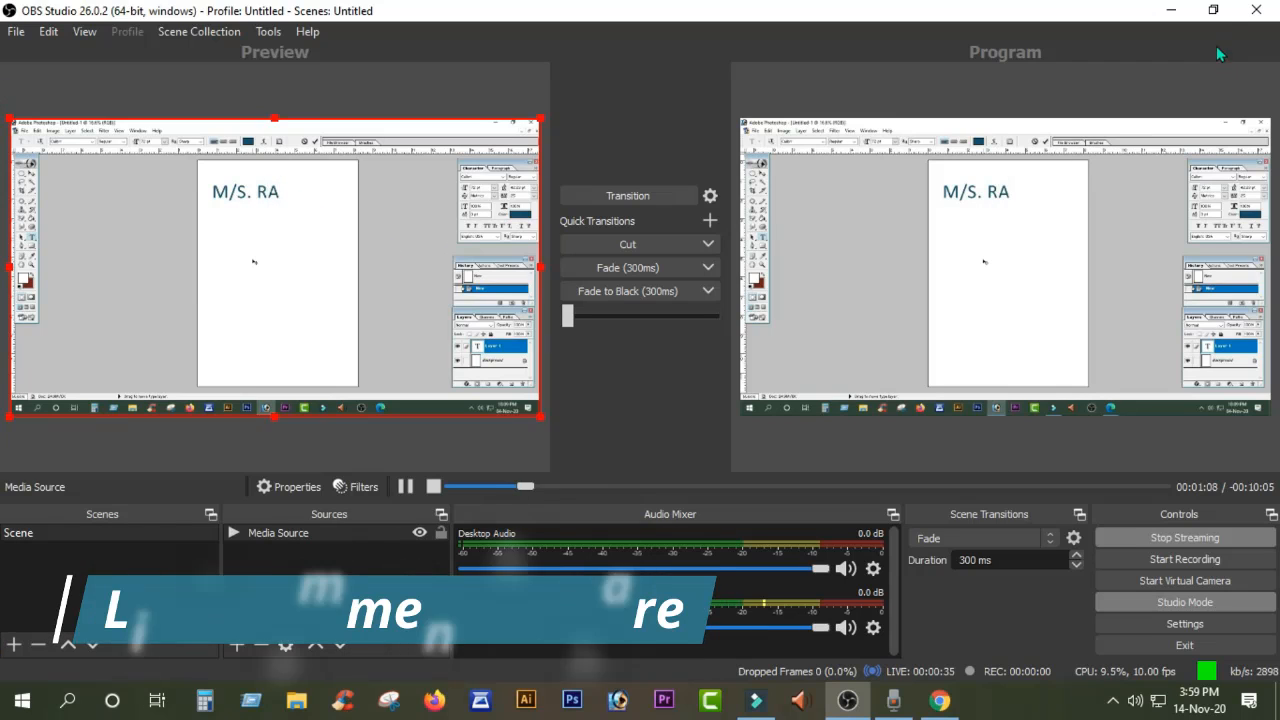
click(1182, 604)
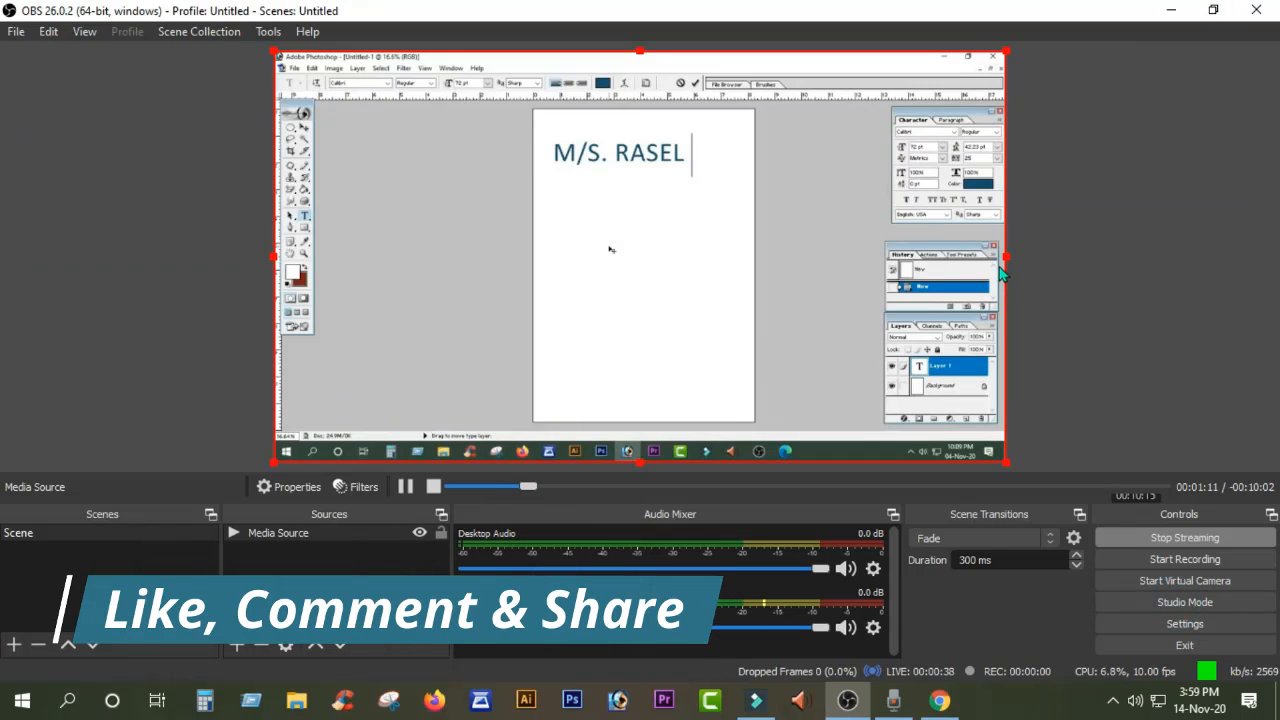
click(1213, 10)
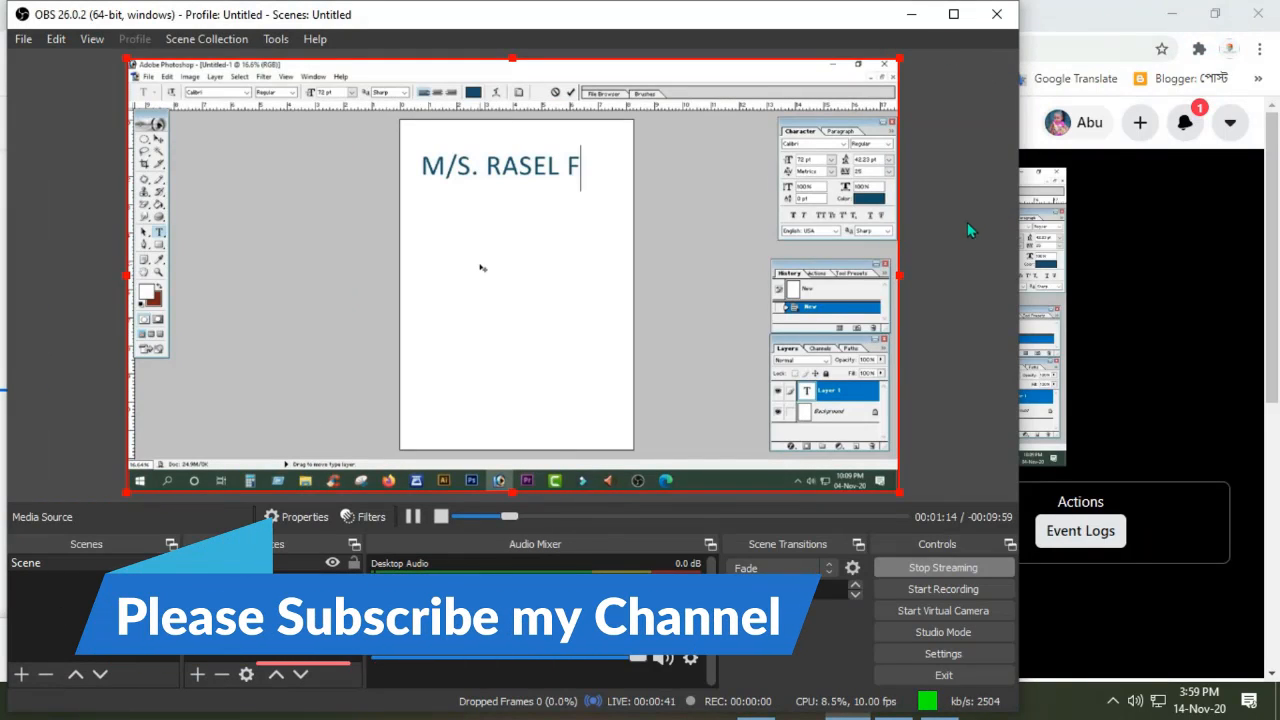
drag(1018, 180, 726, 133)
click(1214, 14)
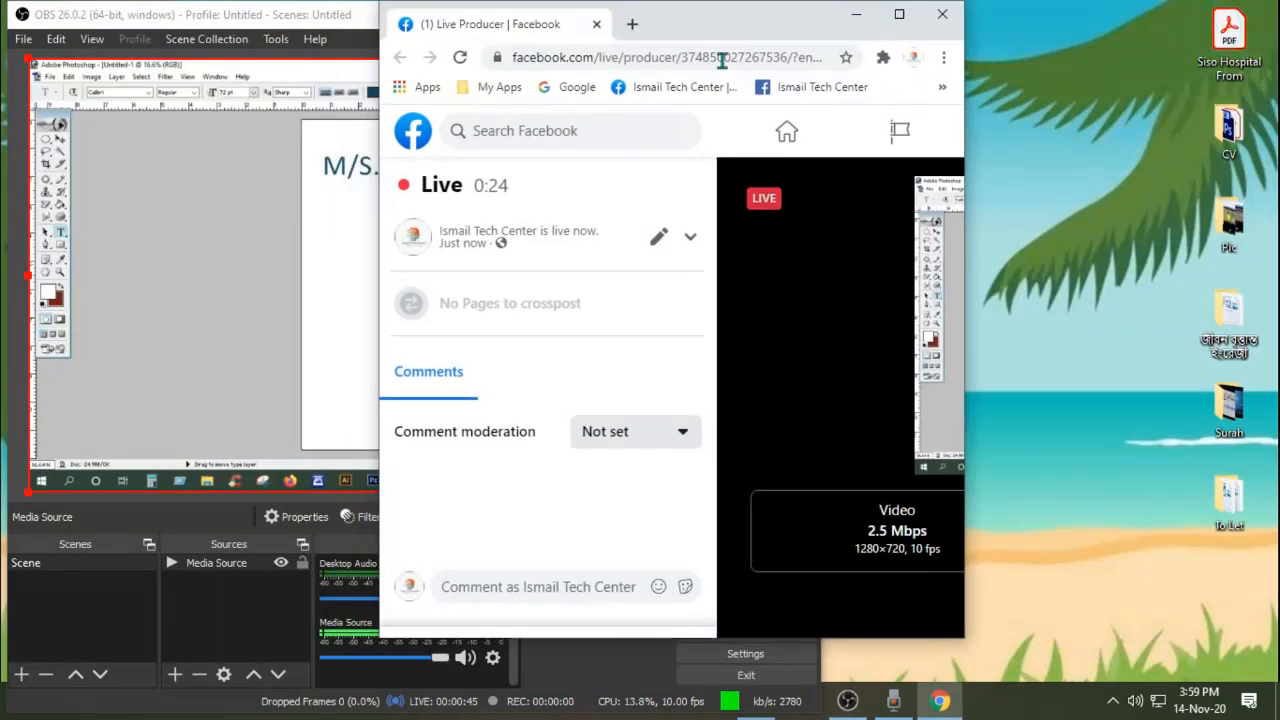
Step: Arrange the Chrome and OBS windows side by side to compare the Live Producer preview with the OBS output
scroll(680, 605, down, 1)
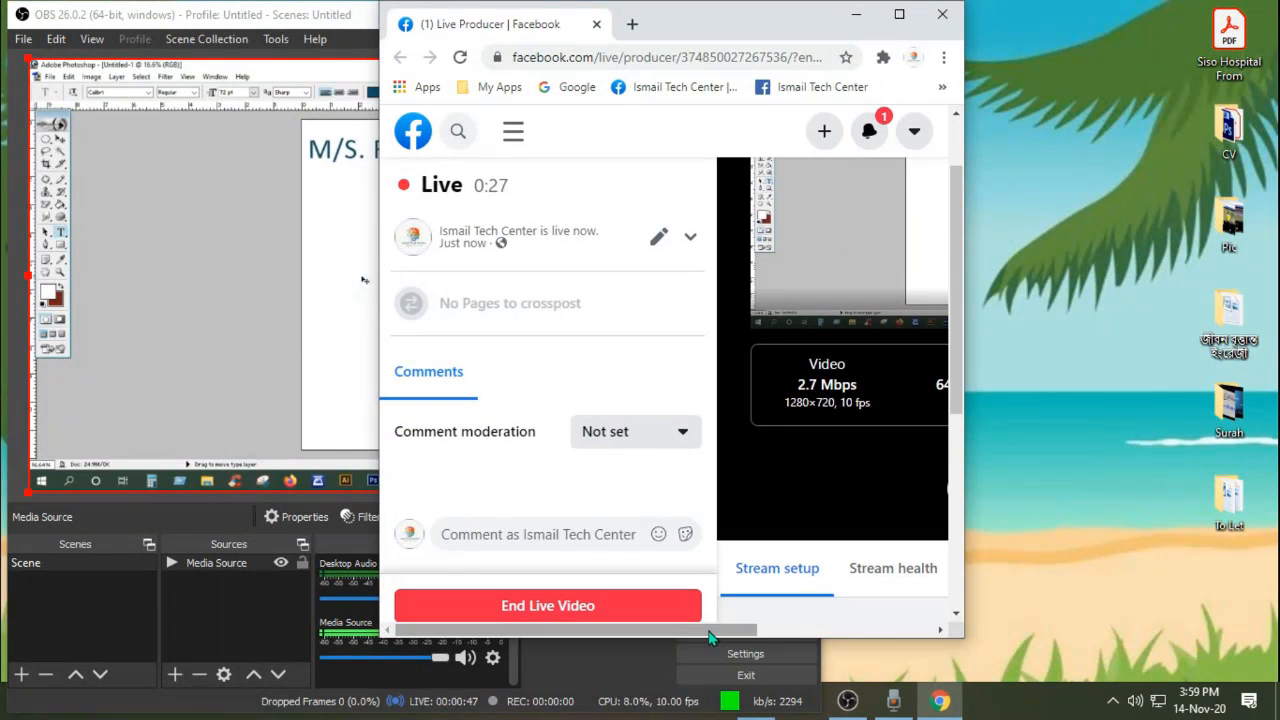
drag(703, 629, 930, 637)
scroll(776, 427, up, 1)
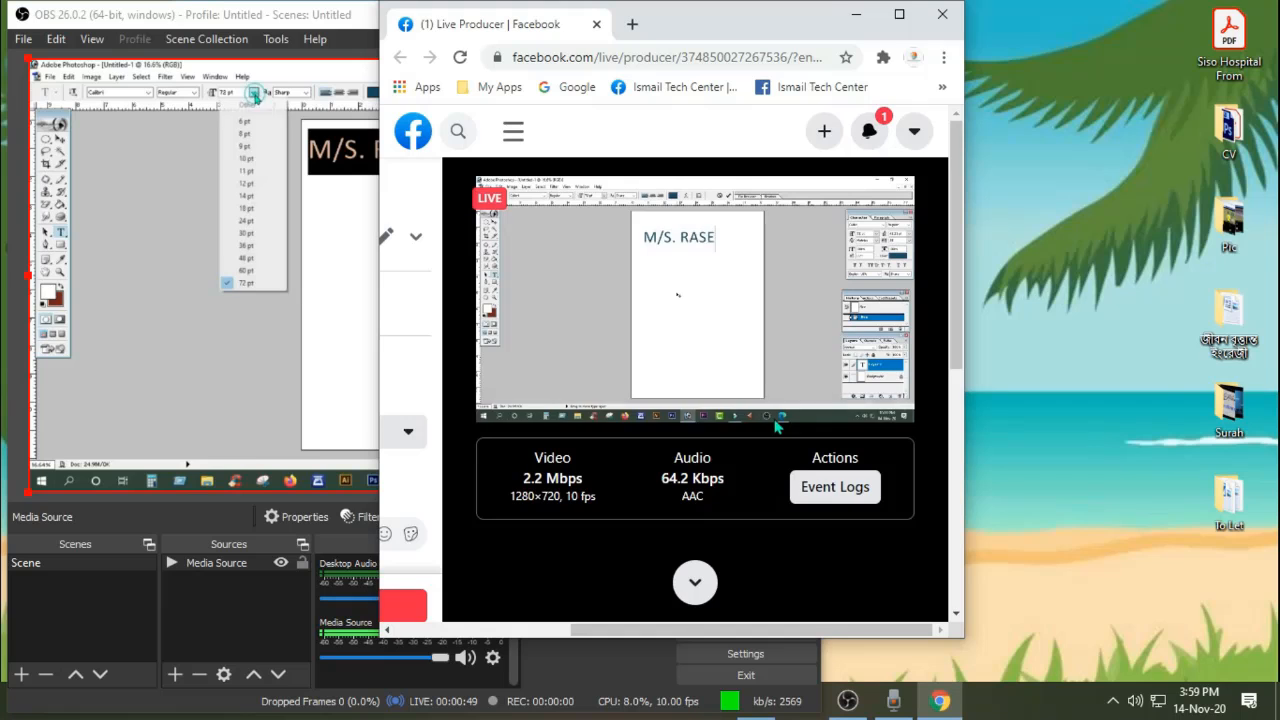
drag(669, 20, 1094, 25)
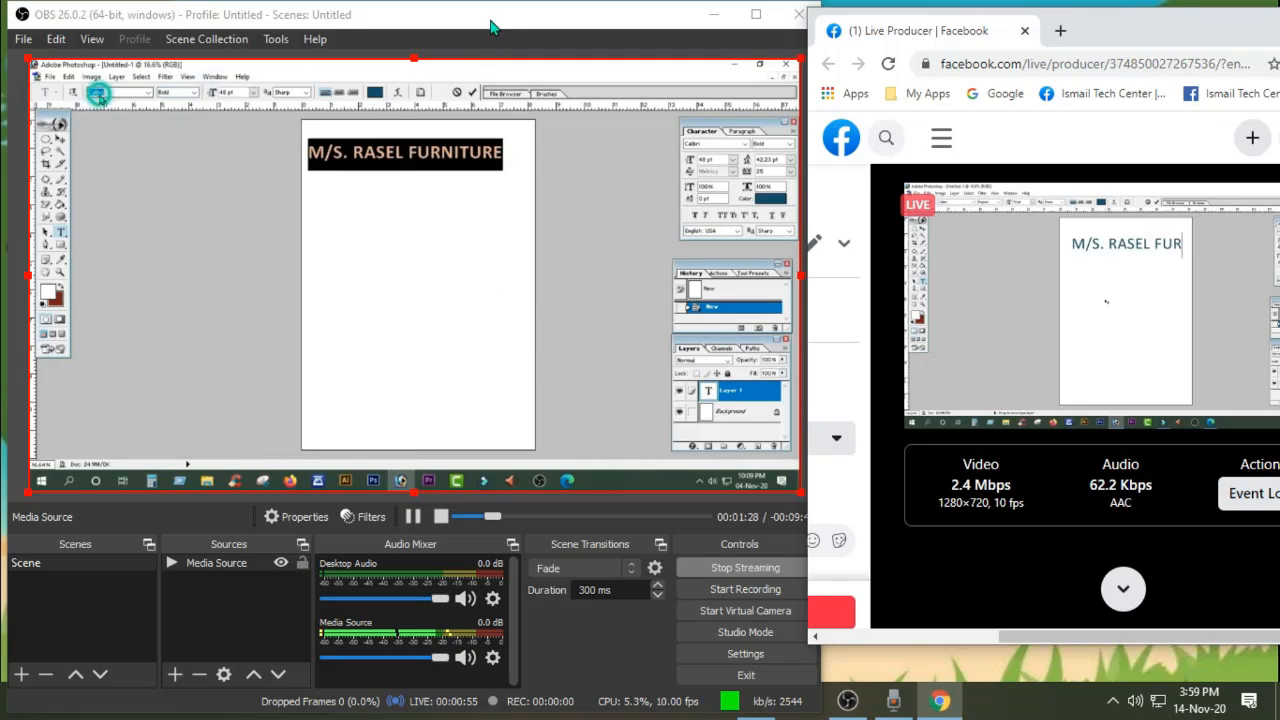
drag(490, 25, 427, 25)
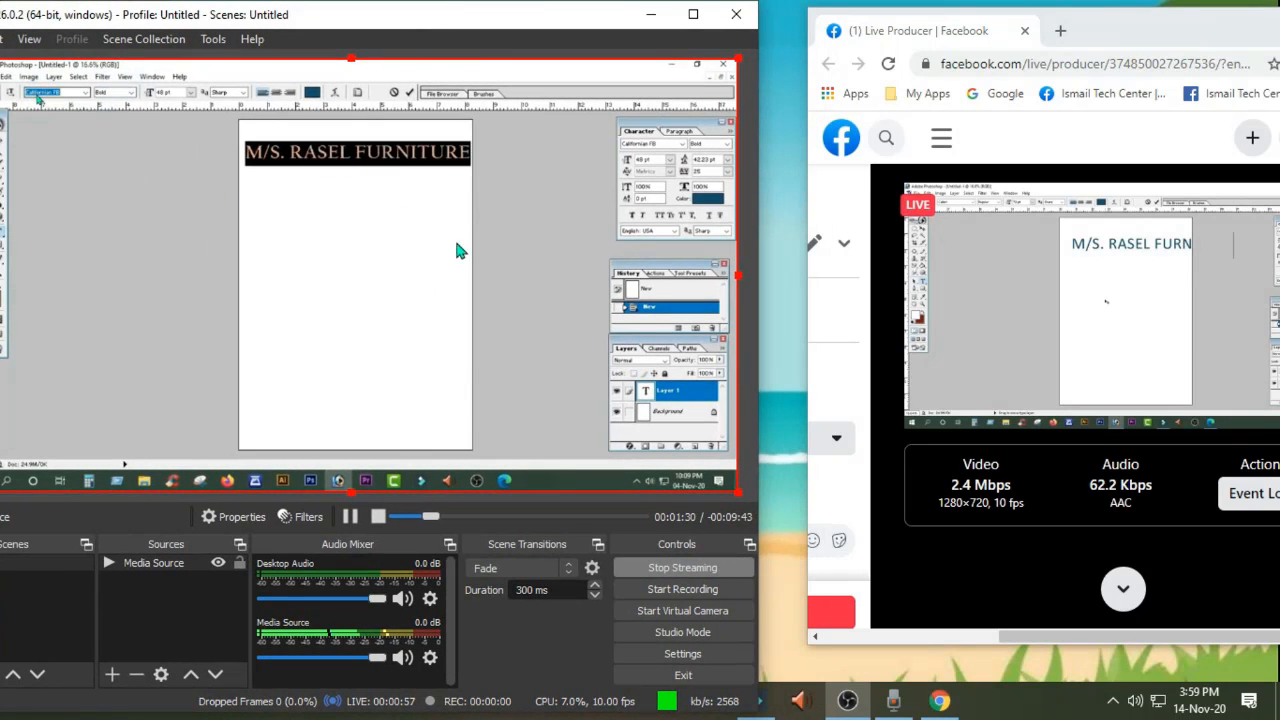
drag(1157, 26, 1104, 22)
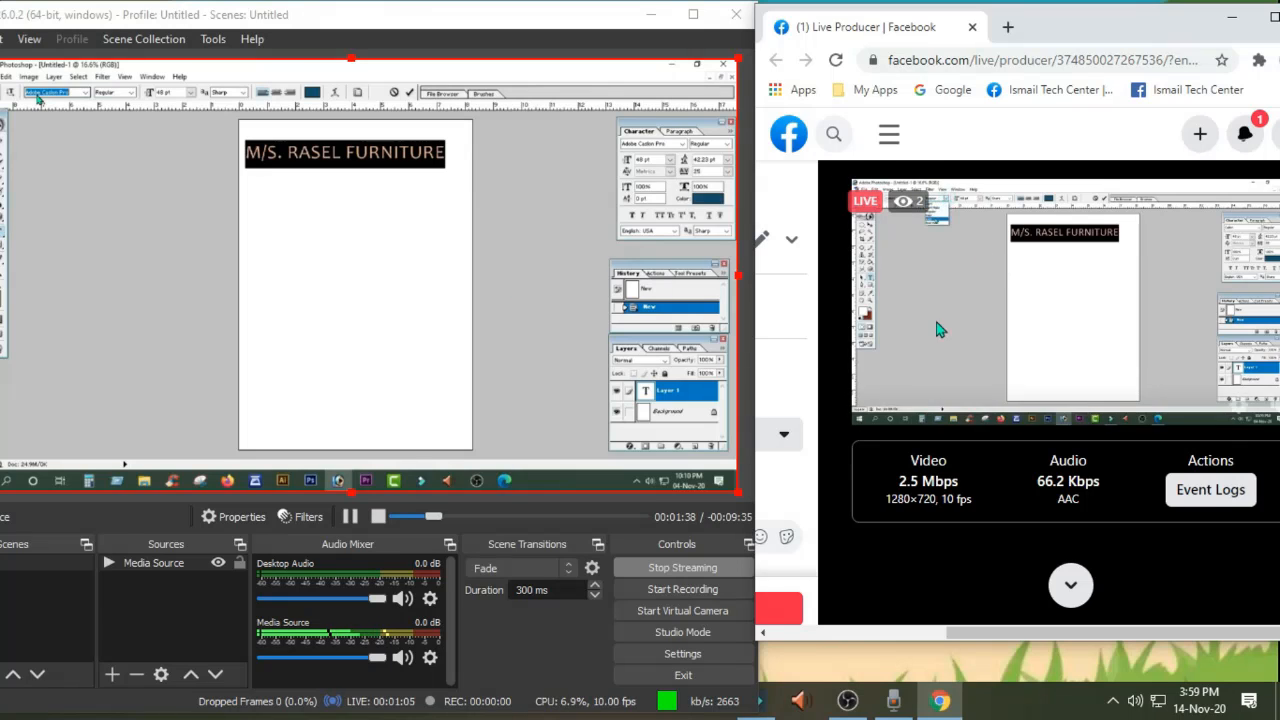
Step: Return the Live Producer and OBS Studio windows to full size and turn Studio Mode back on
click(652, 18)
click(1274, 19)
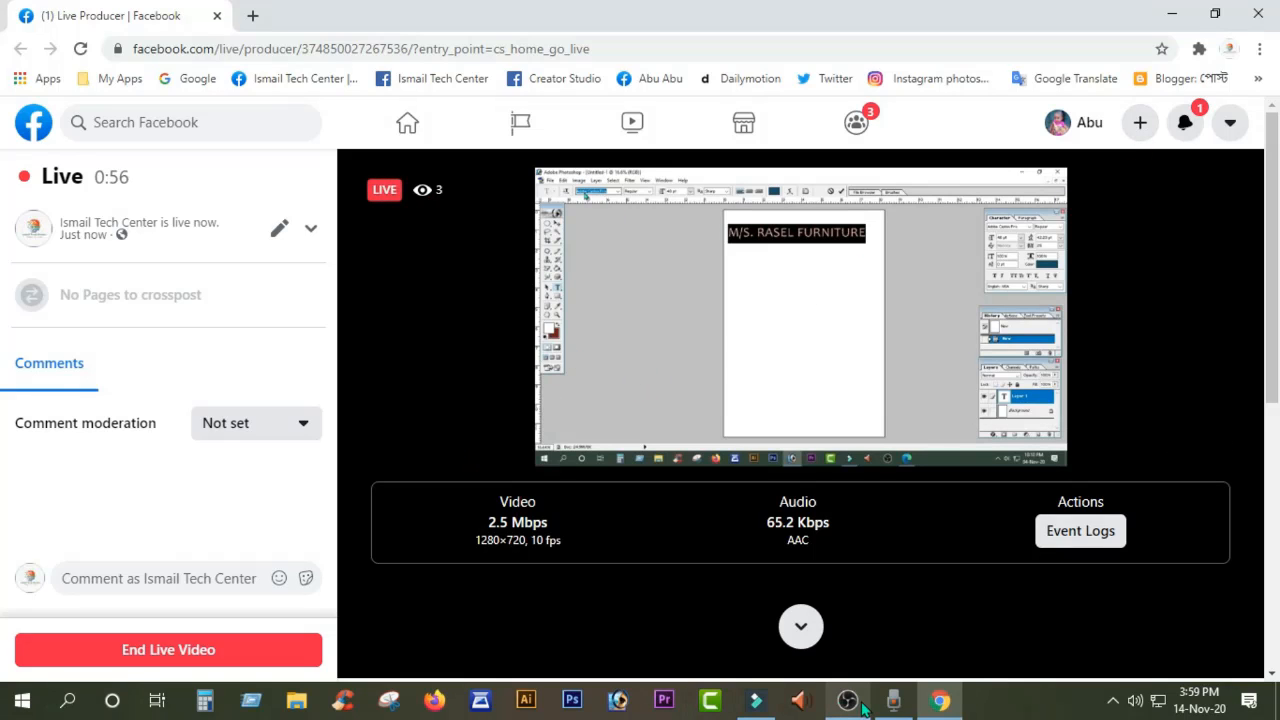
mouse_move(858, 707)
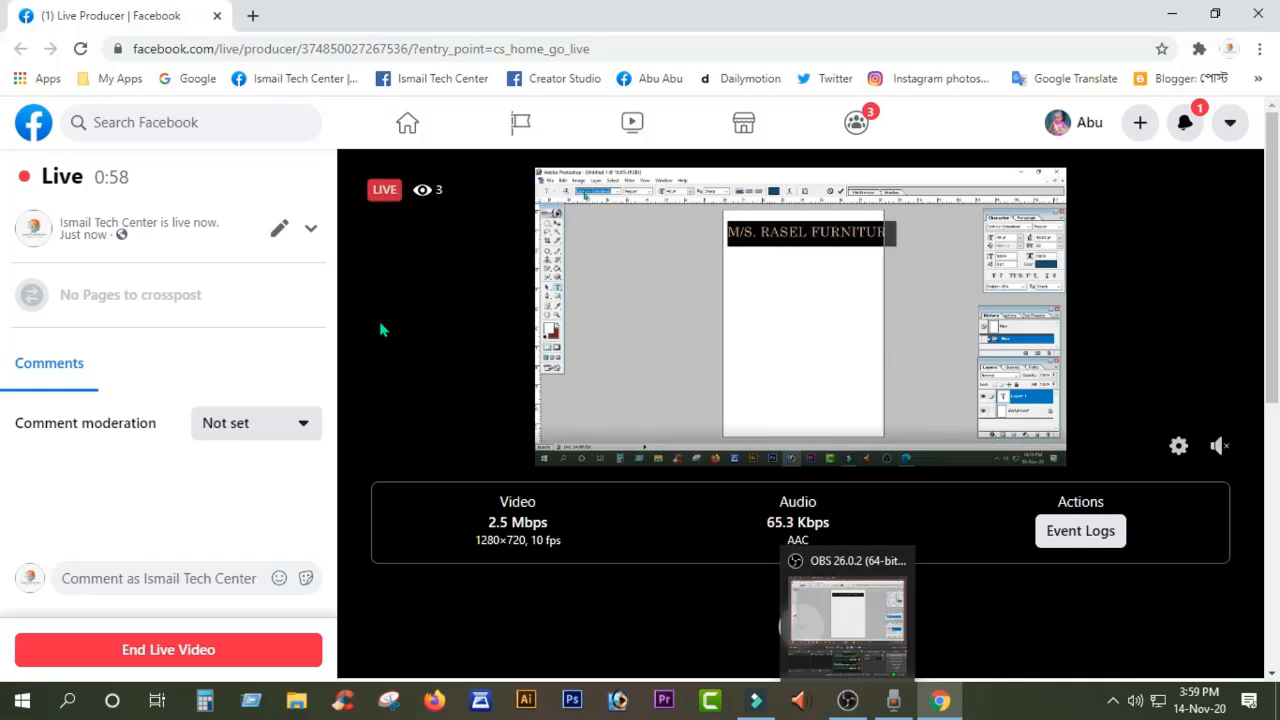
click(850, 702)
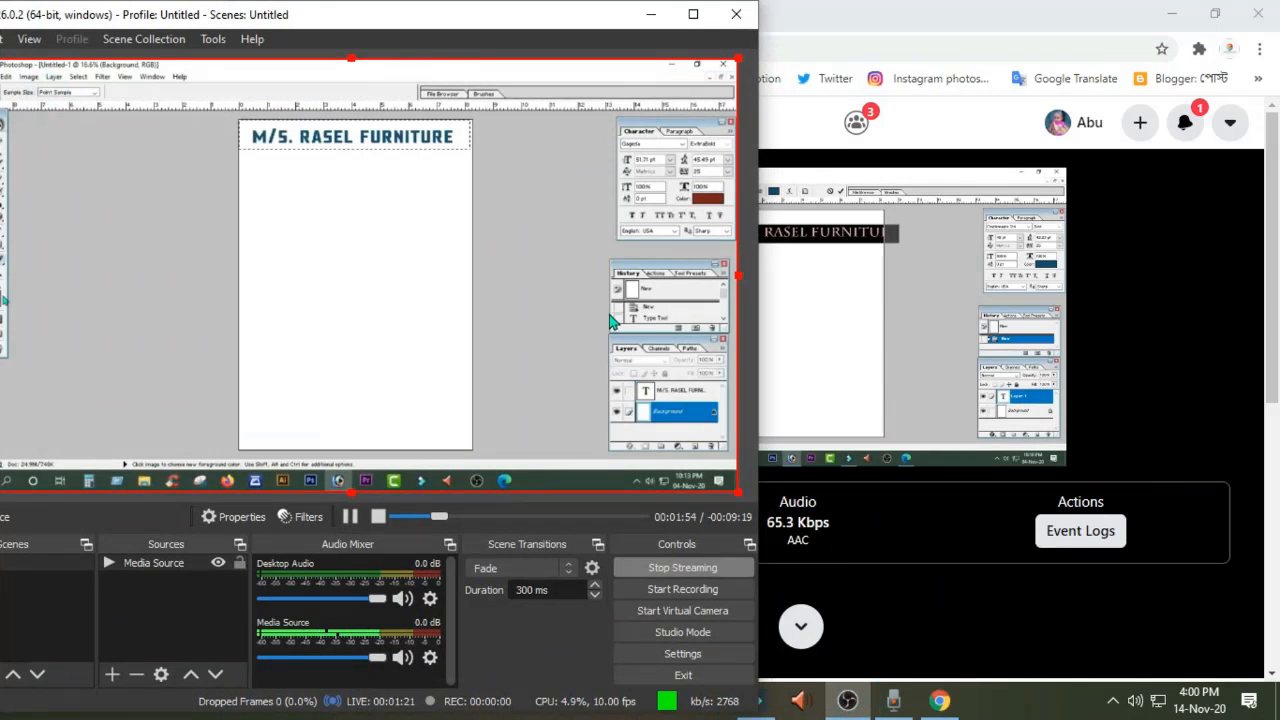
click(693, 14)
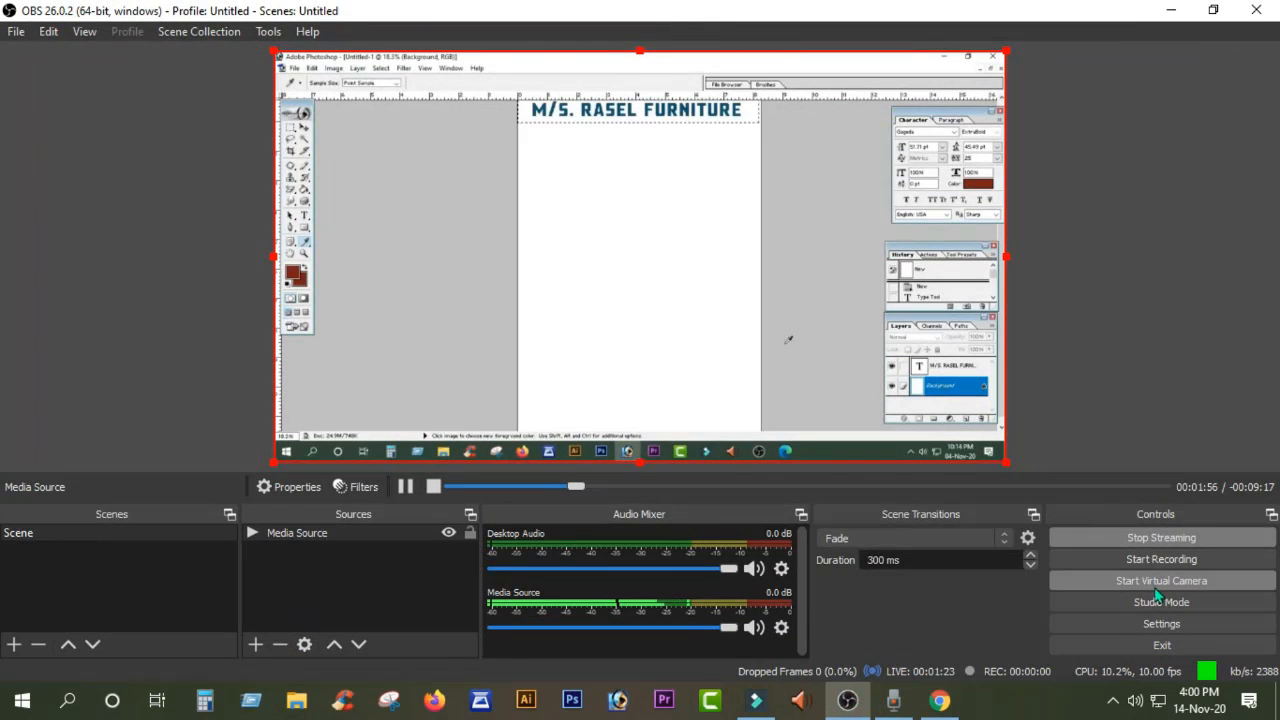
click(1186, 605)
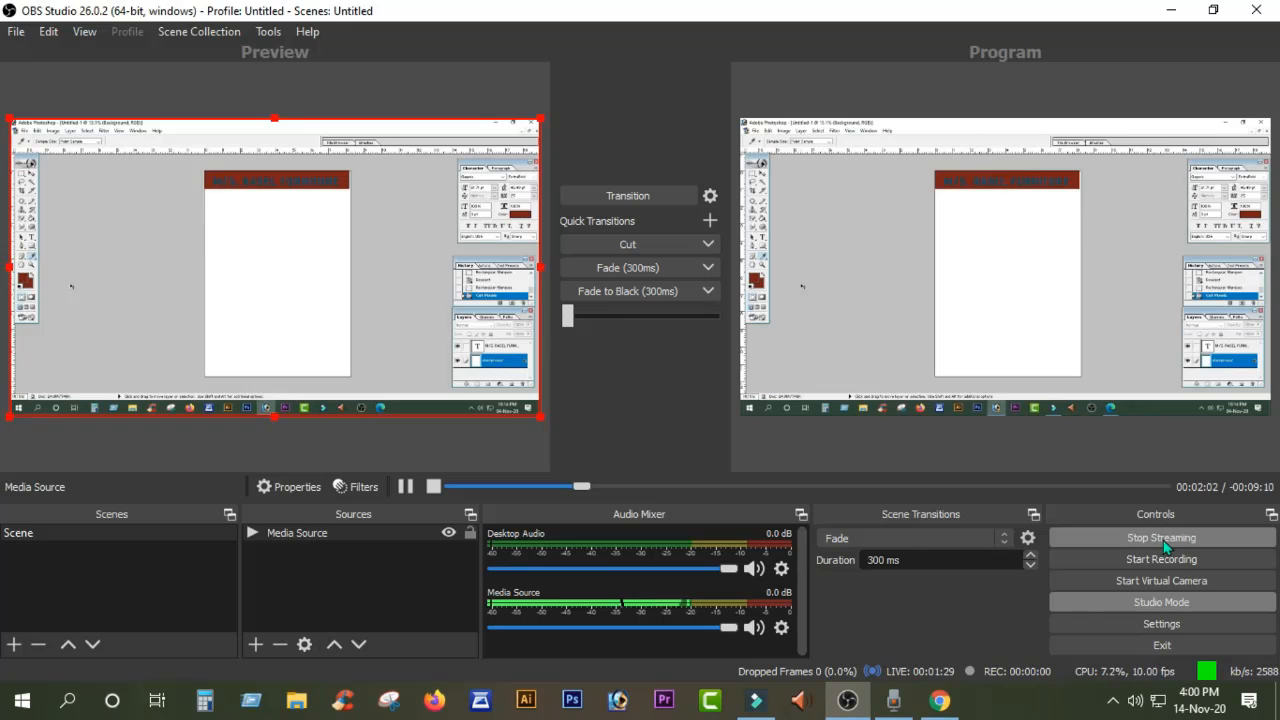
Step: Exit OBS Studio and end the live video in Live Producer
click(1166, 646)
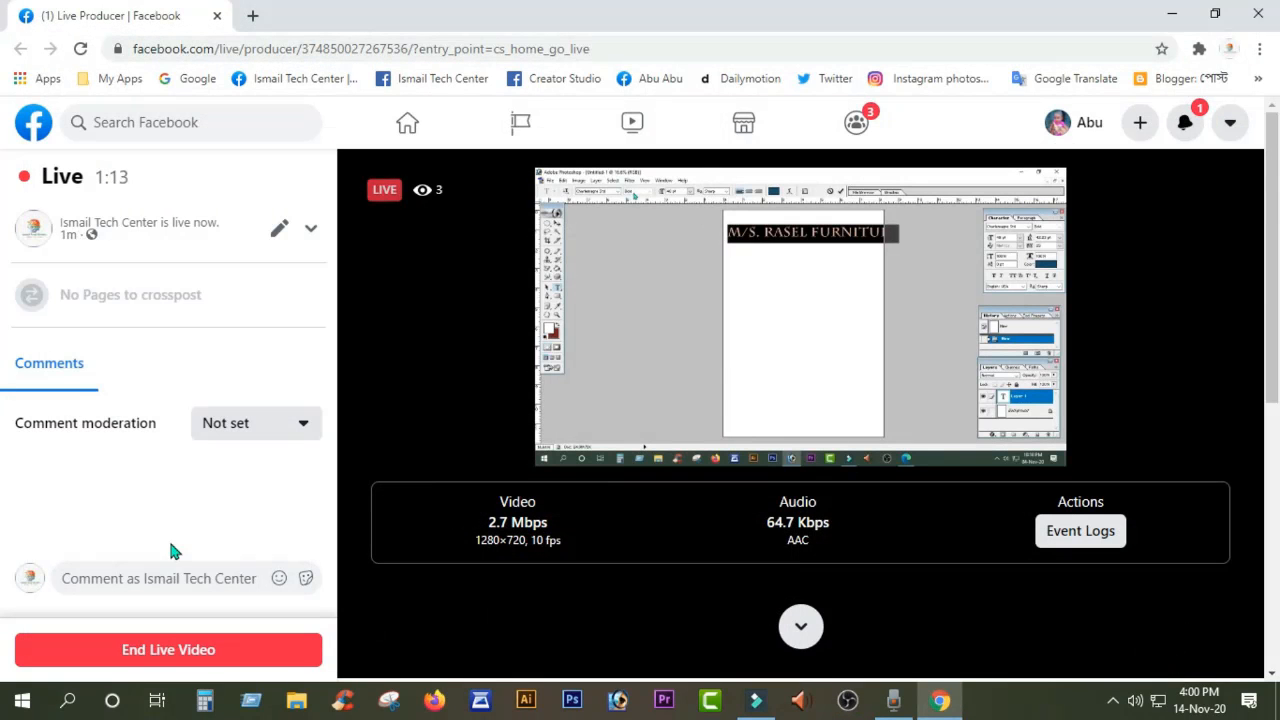
click(209, 649)
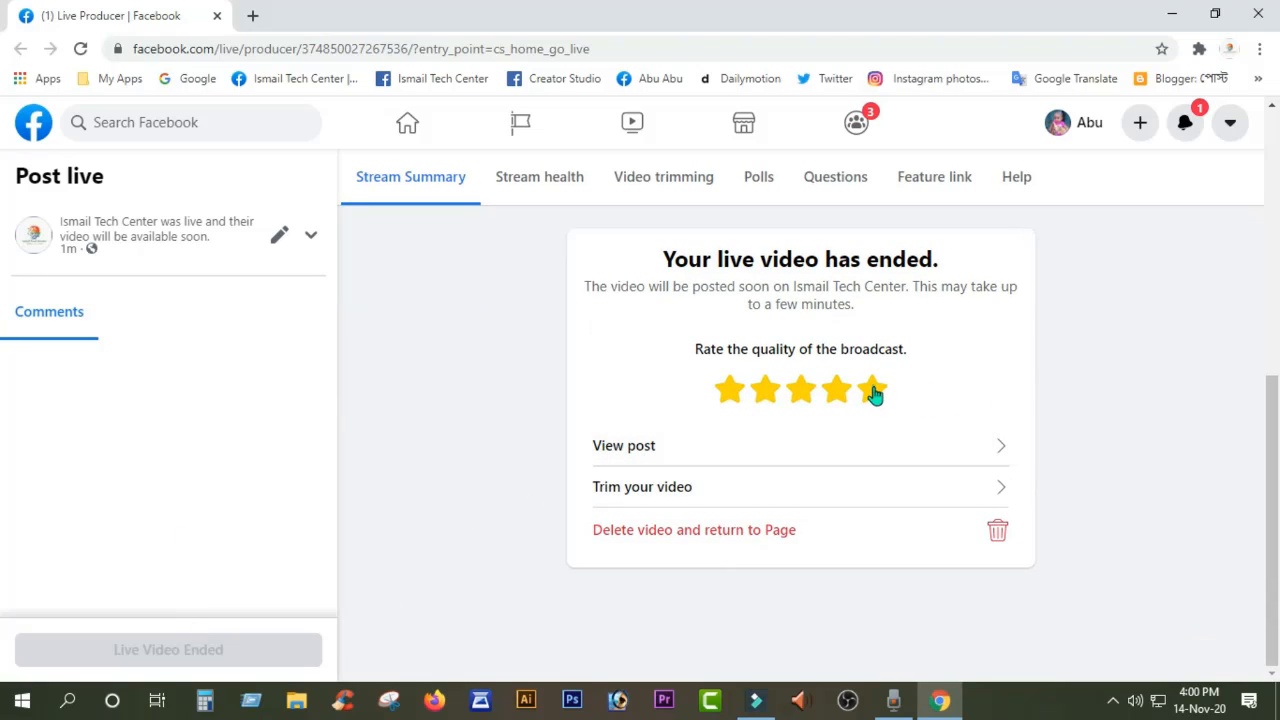
Step: View the ended broadcast's post on the page and open the Facebook notifications
click(800, 452)
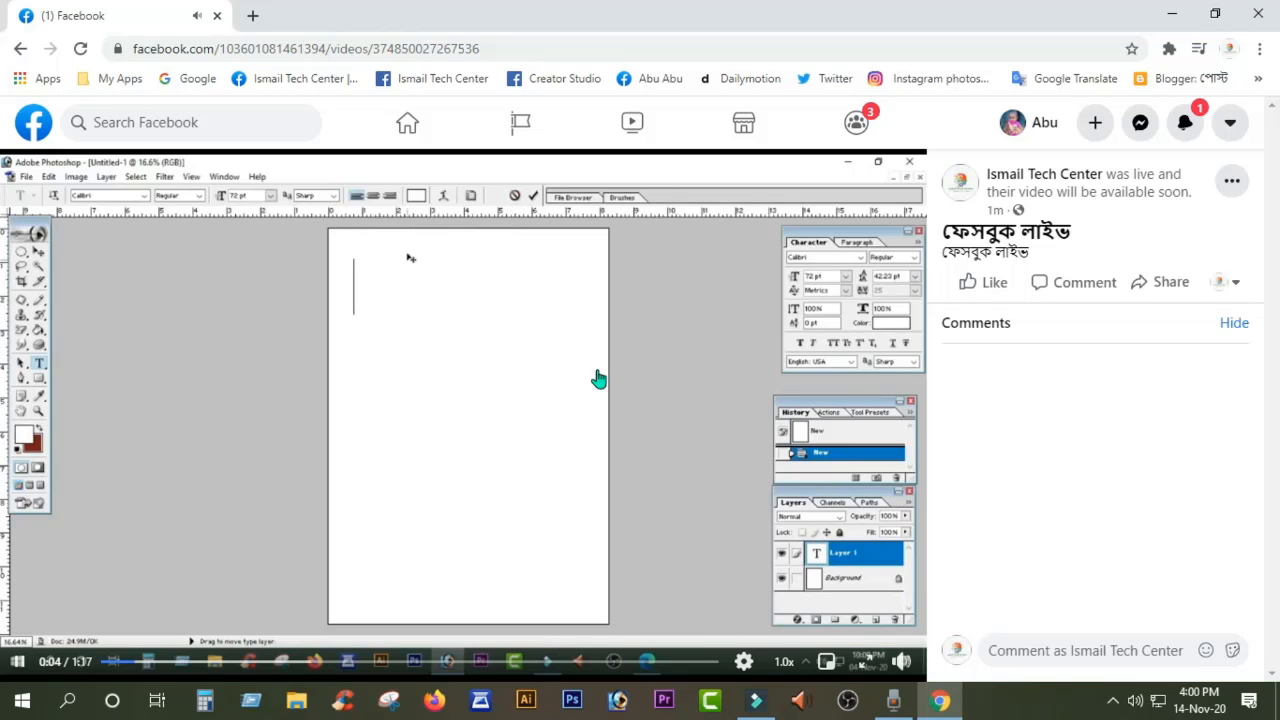
click(1185, 122)
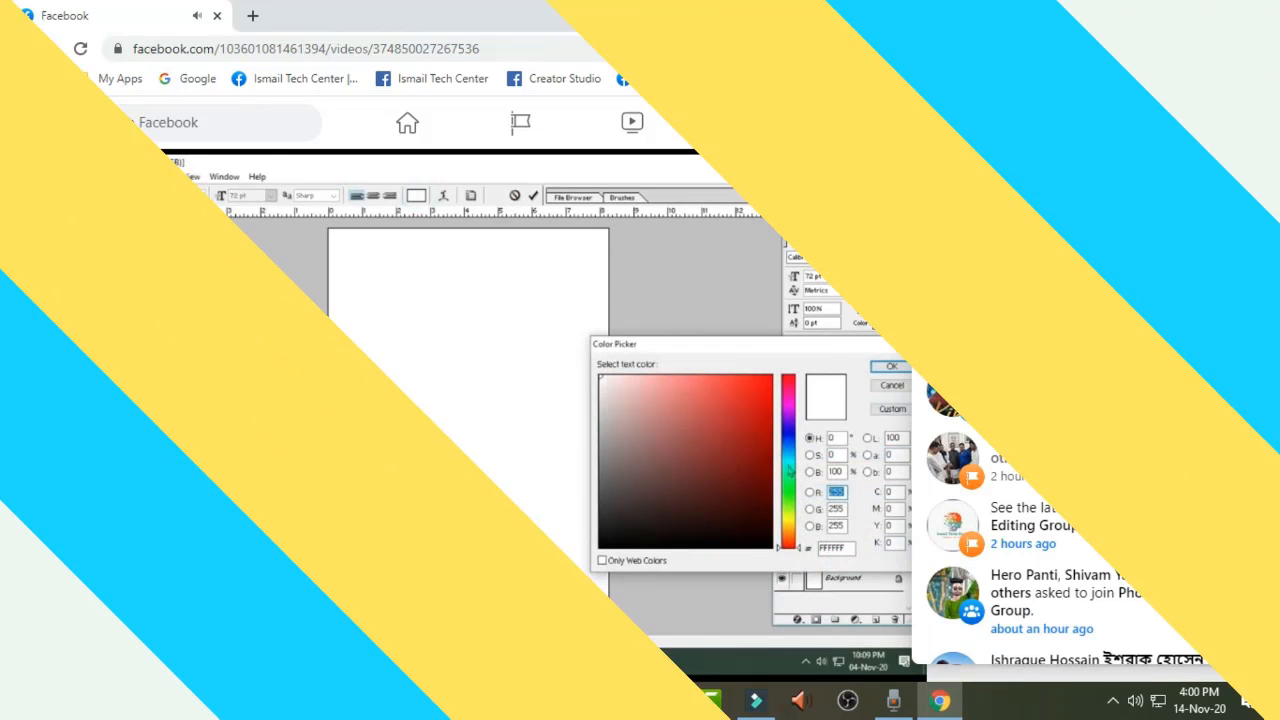